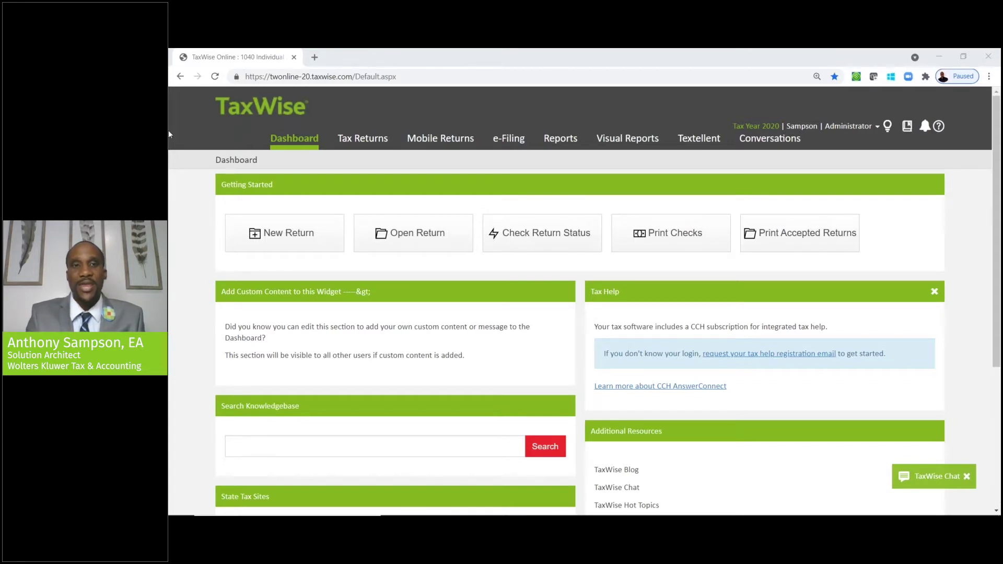
# - Open the Tax Returns tab to show the All Returns list
pyautogui.moveTo(400, 76); pyautogui.dragTo(231, 67)
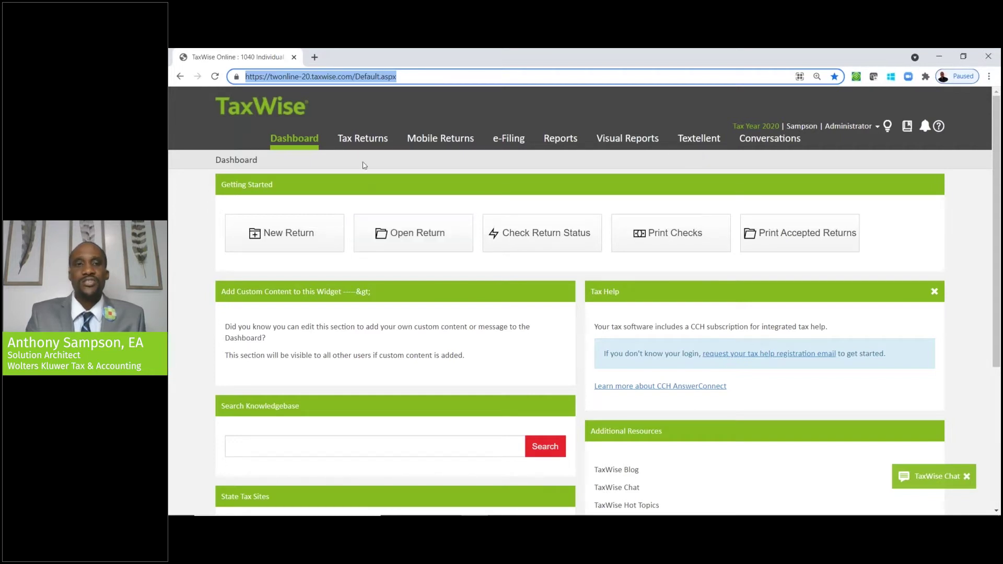
pyautogui.click(362, 139)
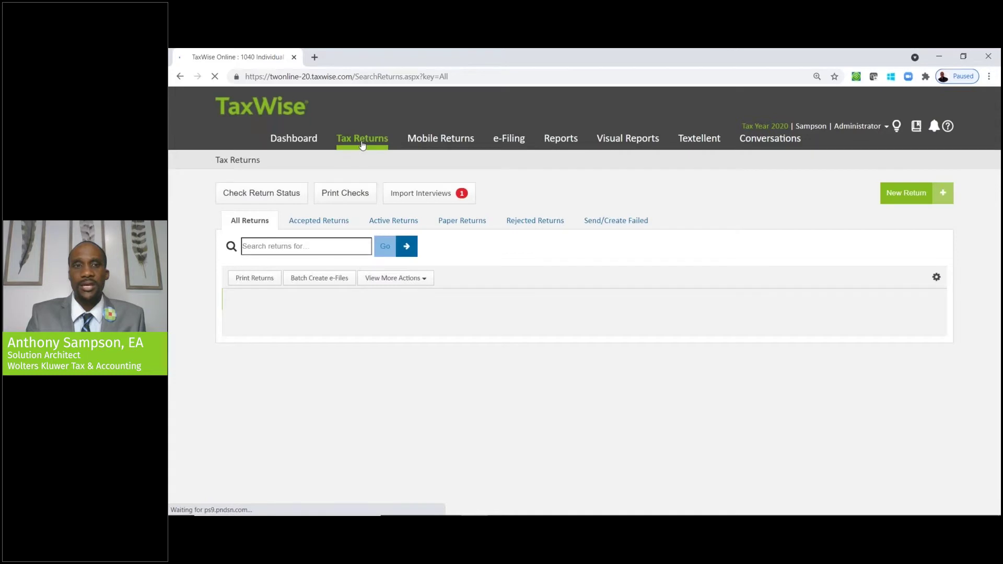
# - Show the first return's Client Notes preview with its missing-1099 reminder
pyautogui.click(442, 202)
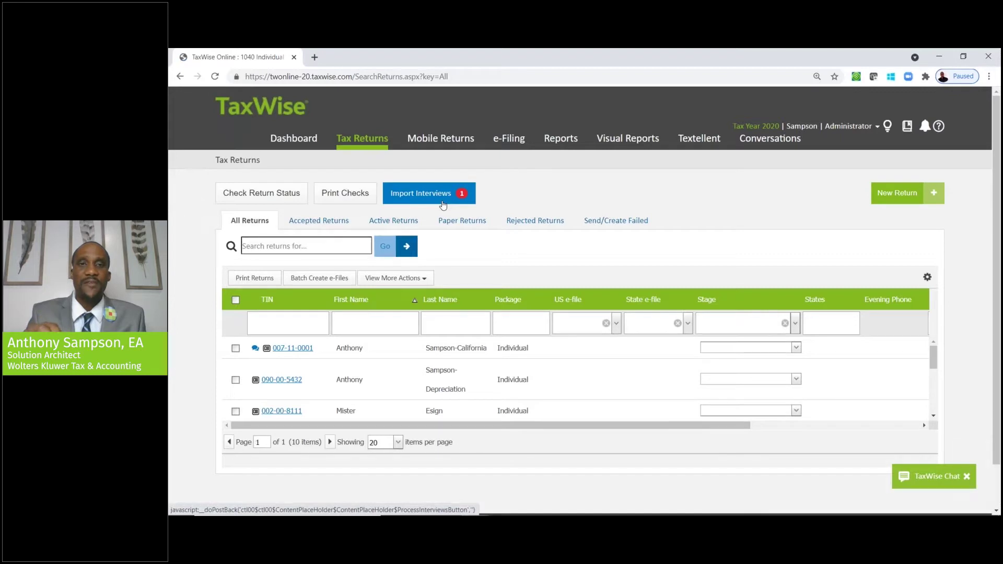
pyautogui.click(444, 148)
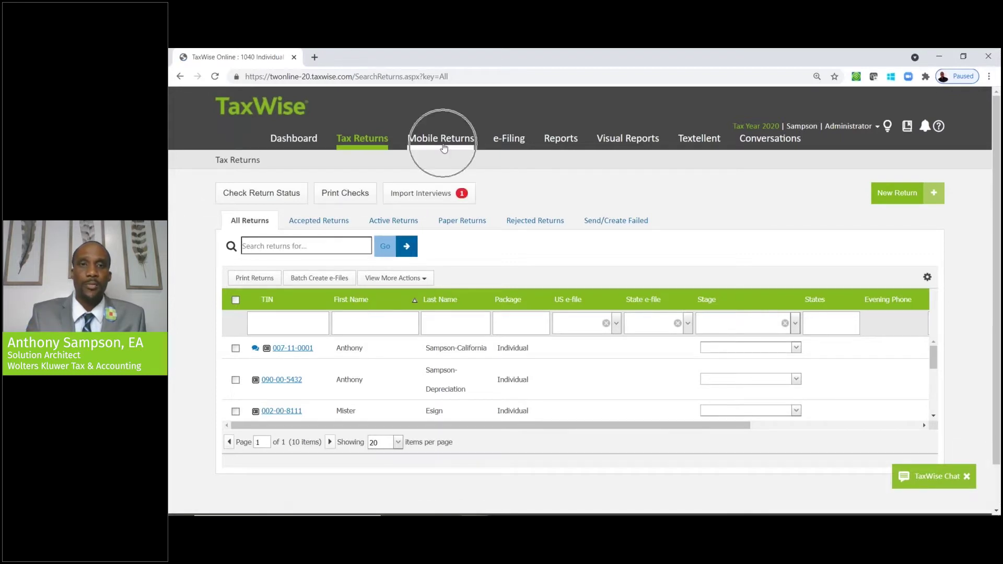
pyautogui.click(440, 193)
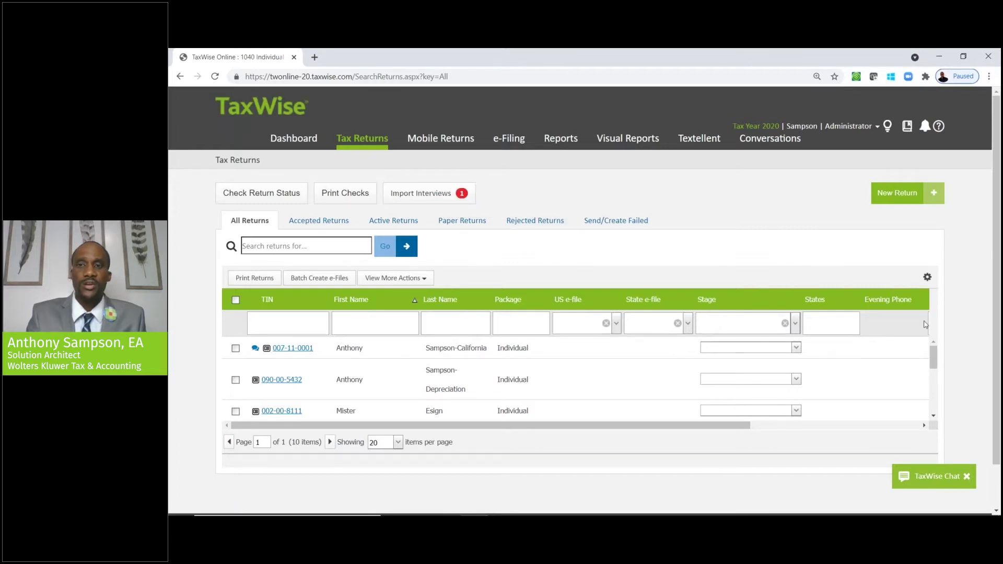
pyautogui.moveTo(934, 357)
pyautogui.mouseDown()
pyautogui.moveTo(934, 365)
pyautogui.moveTo(934, 356)
pyautogui.mouseUp()
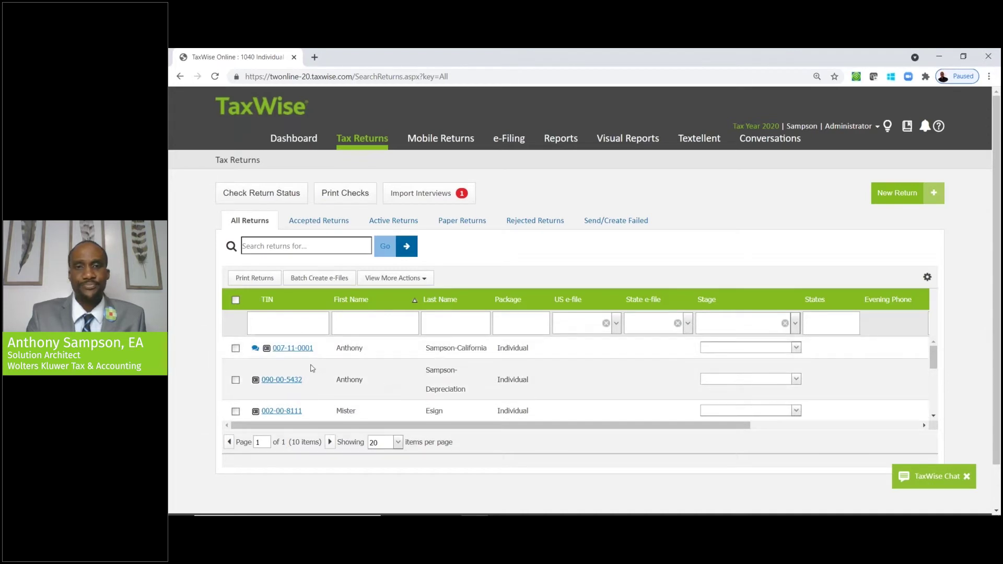
pyautogui.click(255, 350)
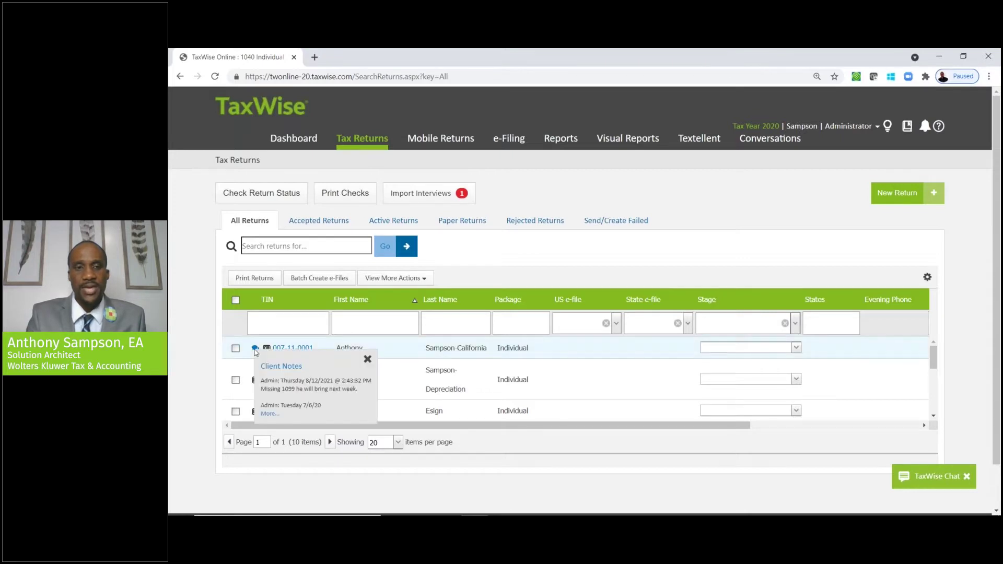
# - Save the note 'Still missing 1099 and W2.' on the first return and close the notes windows
pyautogui.click(269, 413)
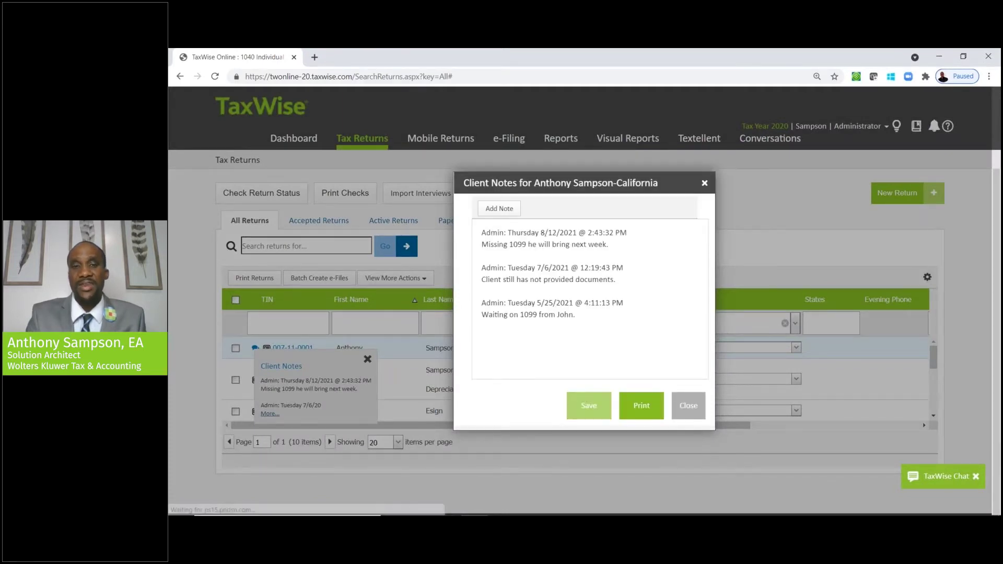
pyautogui.click(515, 212)
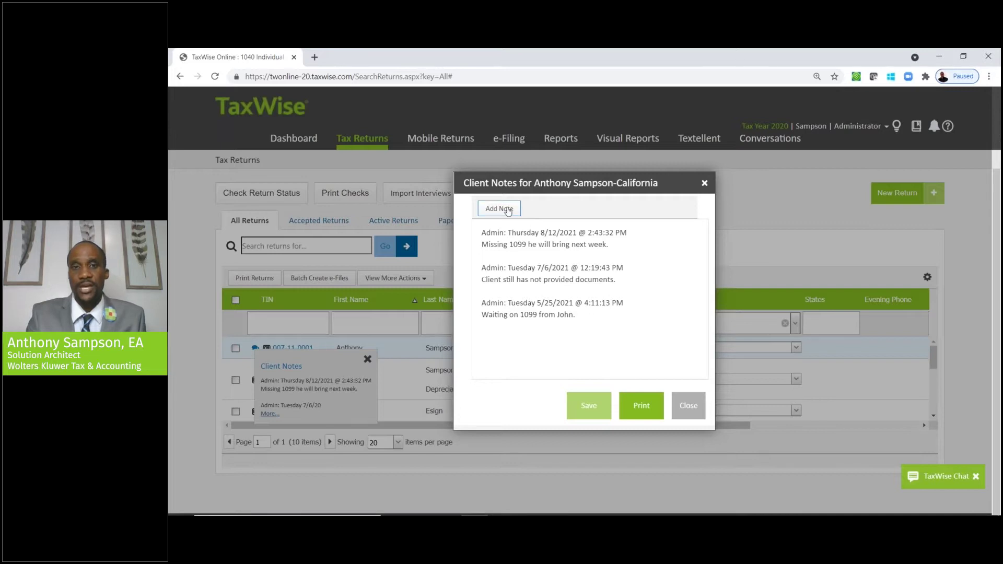
pyautogui.write('Still missing 109')
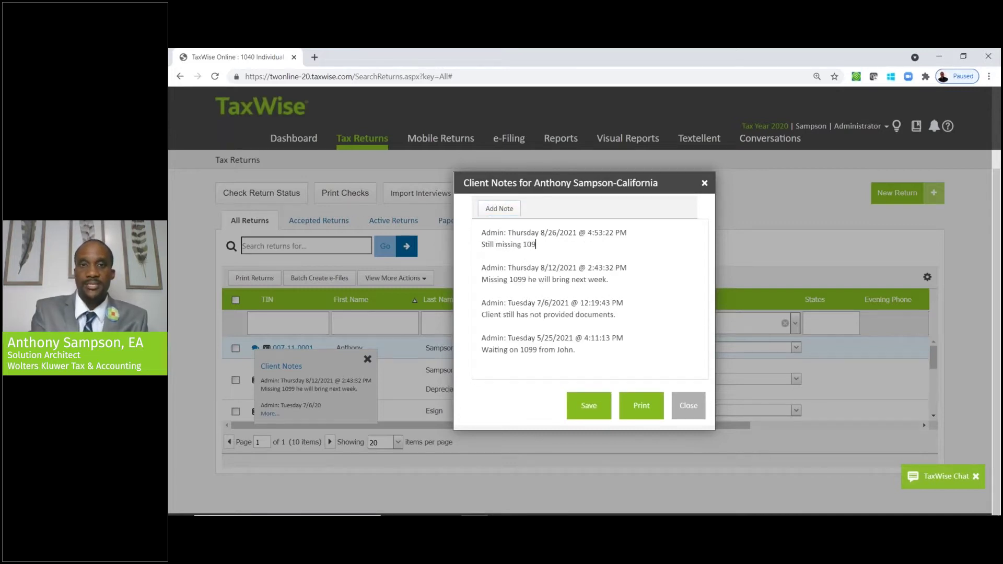
pyautogui.write('9 and W2.')
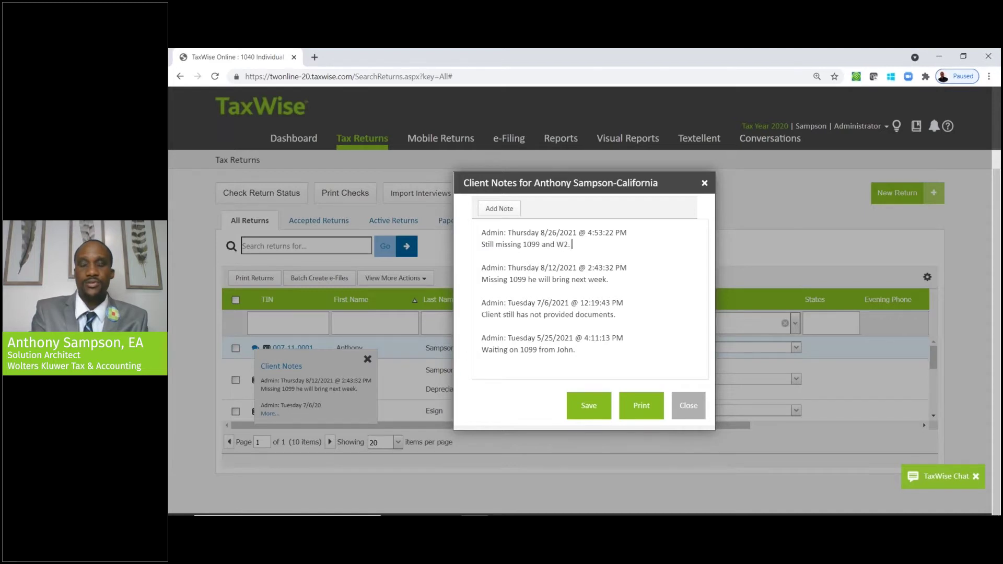
pyautogui.click(580, 405)
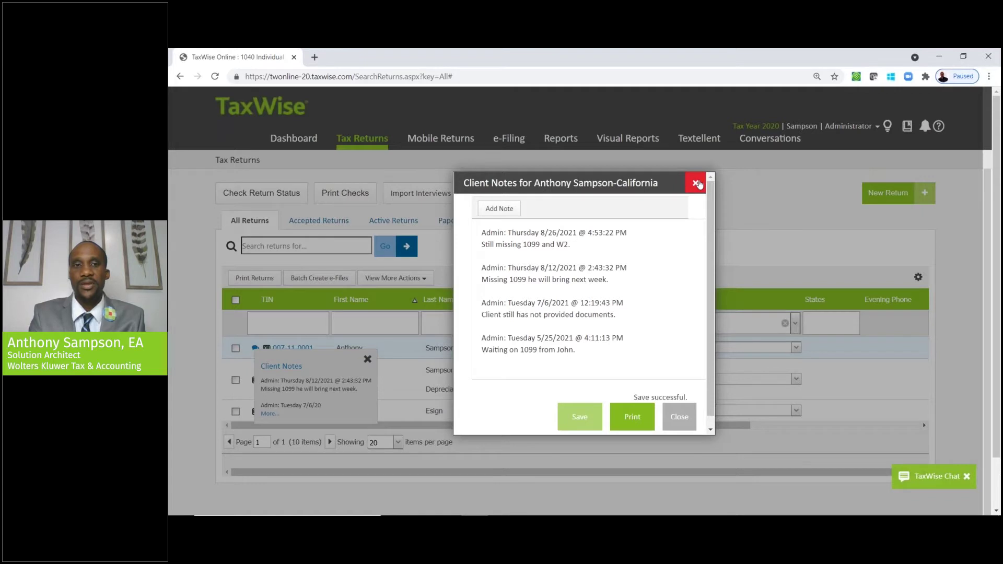
pyautogui.click(697, 184)
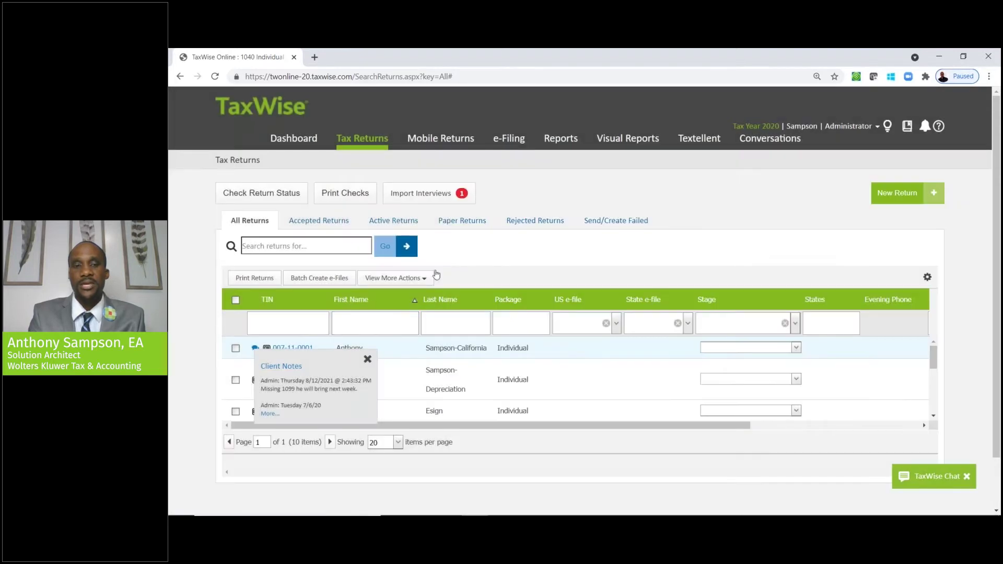
pyautogui.click(366, 360)
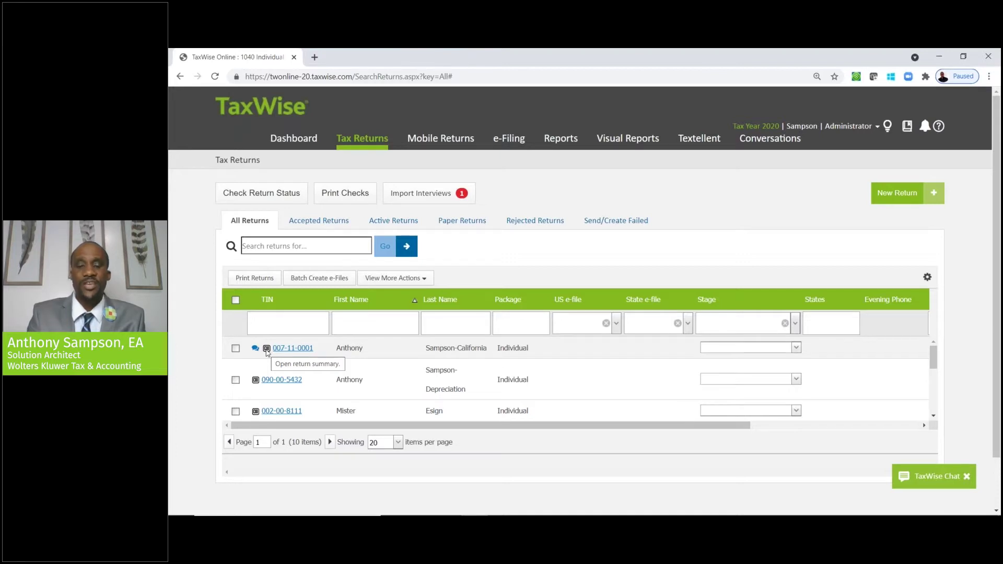
pyautogui.click(267, 348)
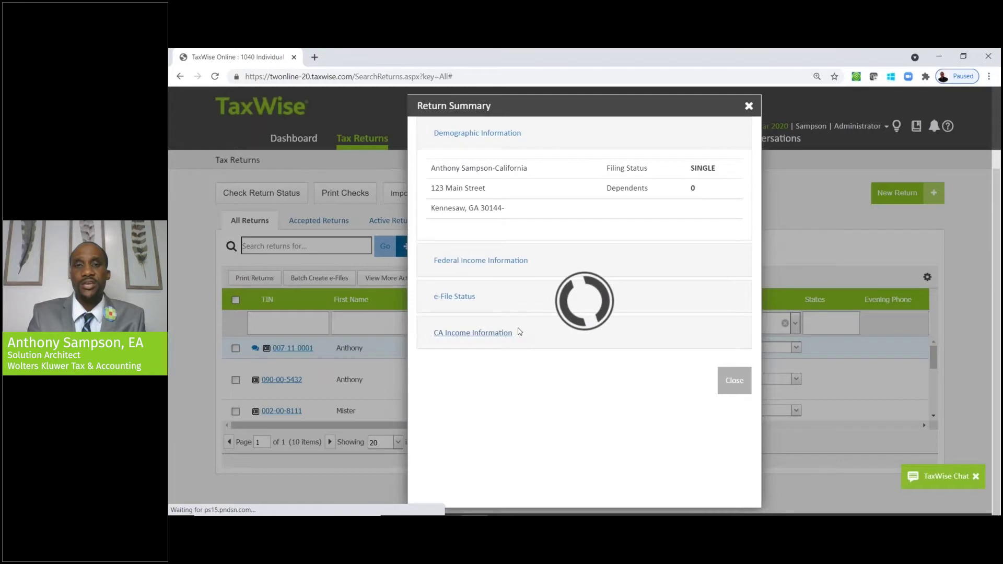
pyautogui.click(511, 264)
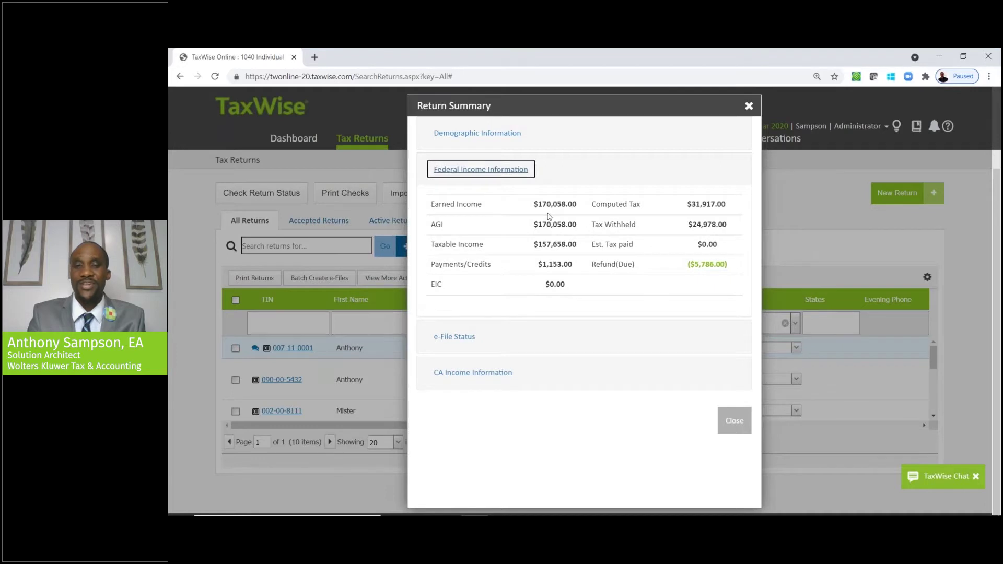
pyautogui.click(547, 231)
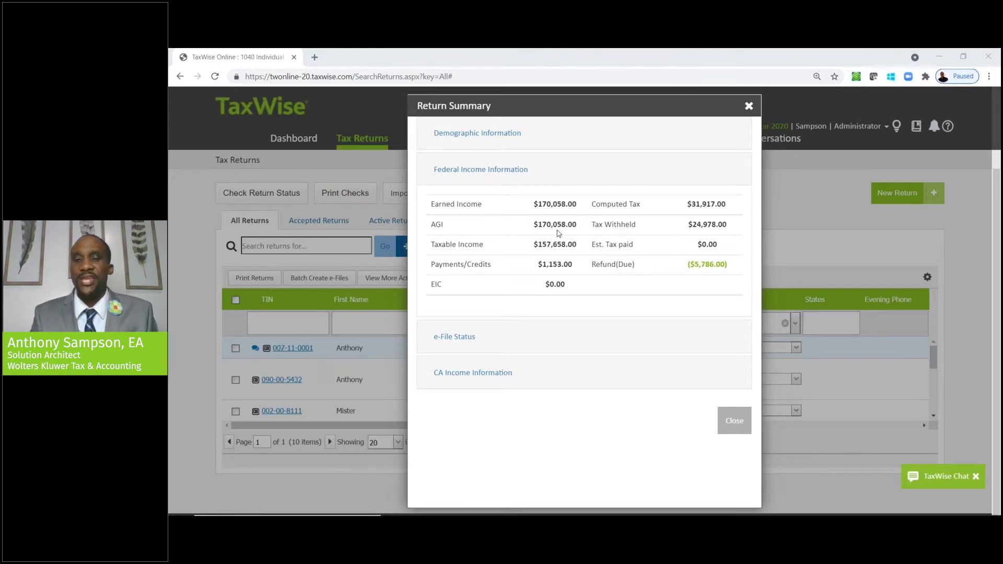
pyautogui.click(482, 373)
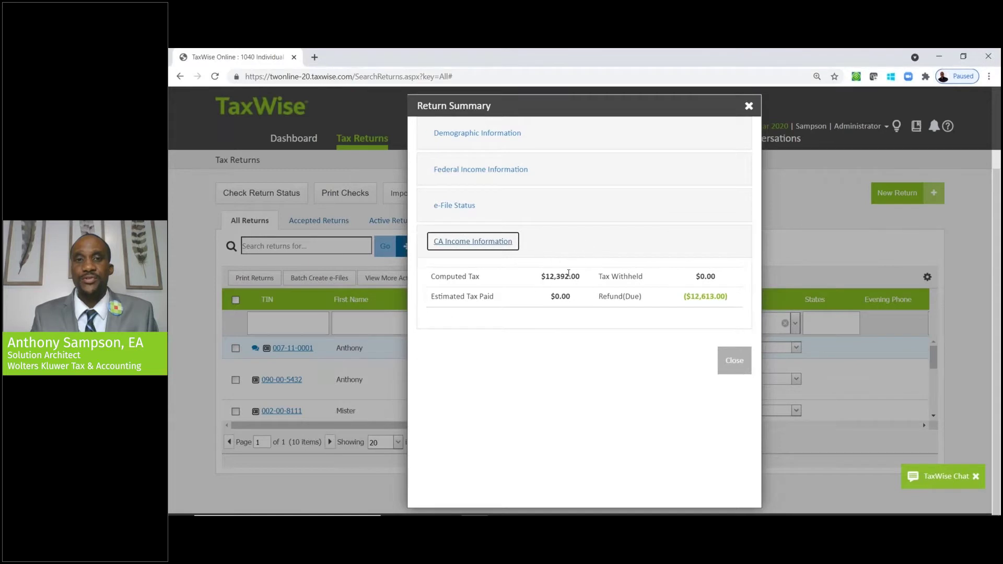
pyautogui.click(748, 106)
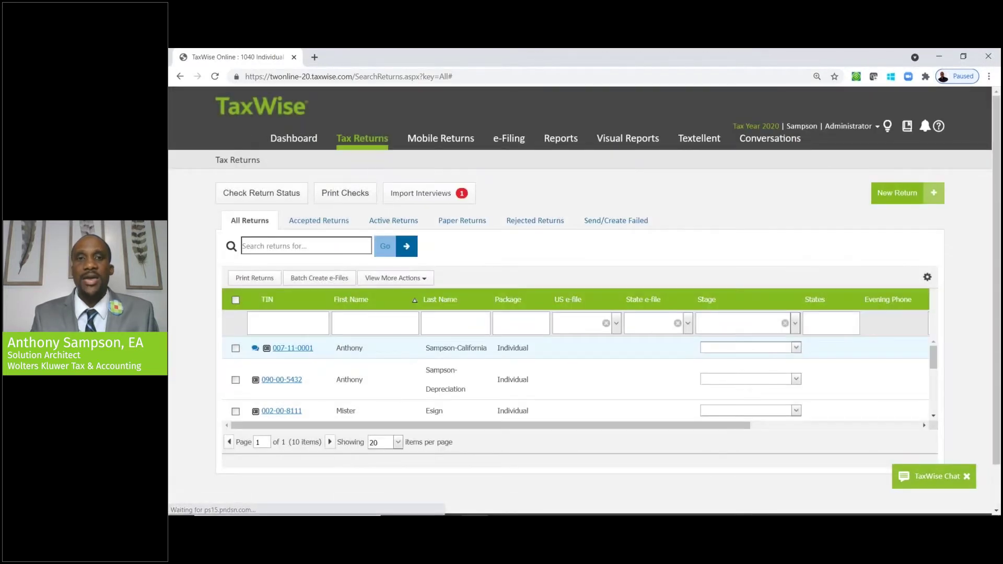
# - Open the New Return window from the Tax Returns page
pyautogui.click(902, 193)
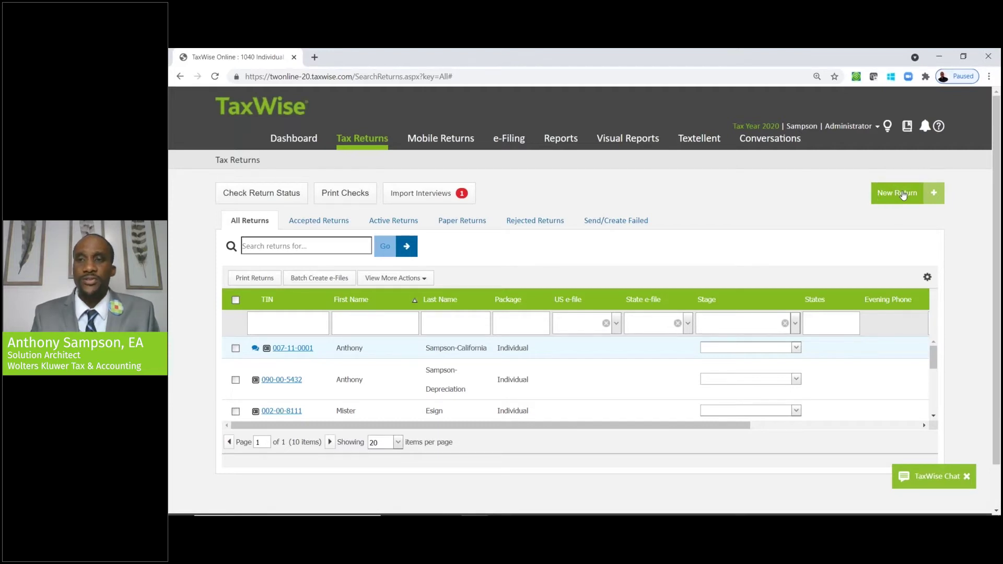
pyautogui.click(929, 484)
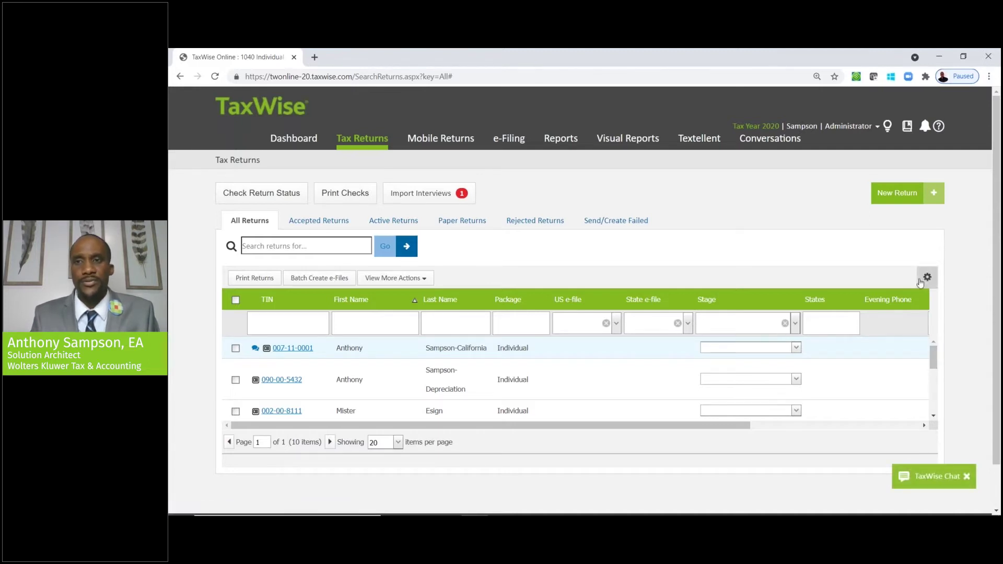
pyautogui.click(905, 203)
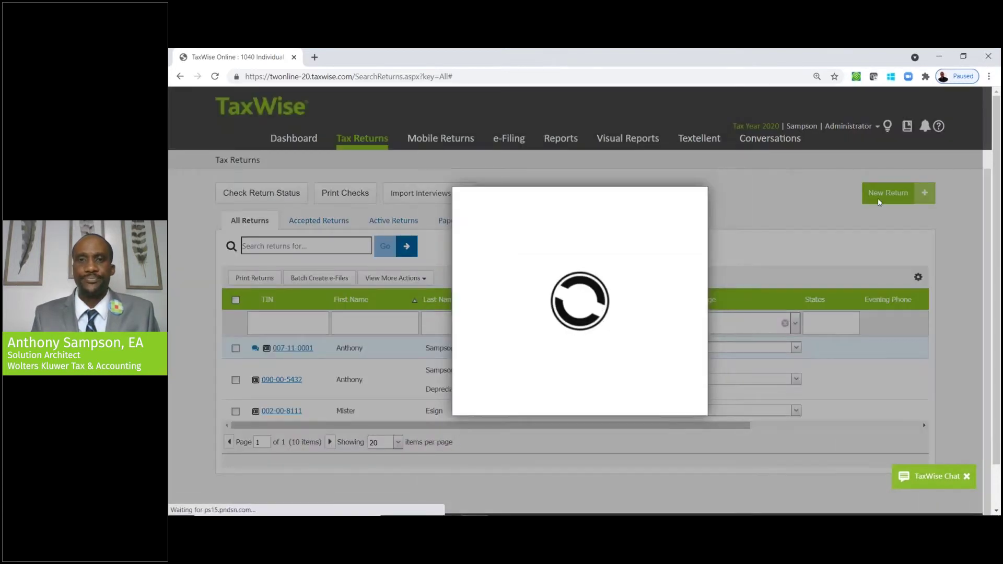
# - Enter and confirm the taxpayer's SSN, then create a fresh return without carry forward
pyautogui.click(609, 273)
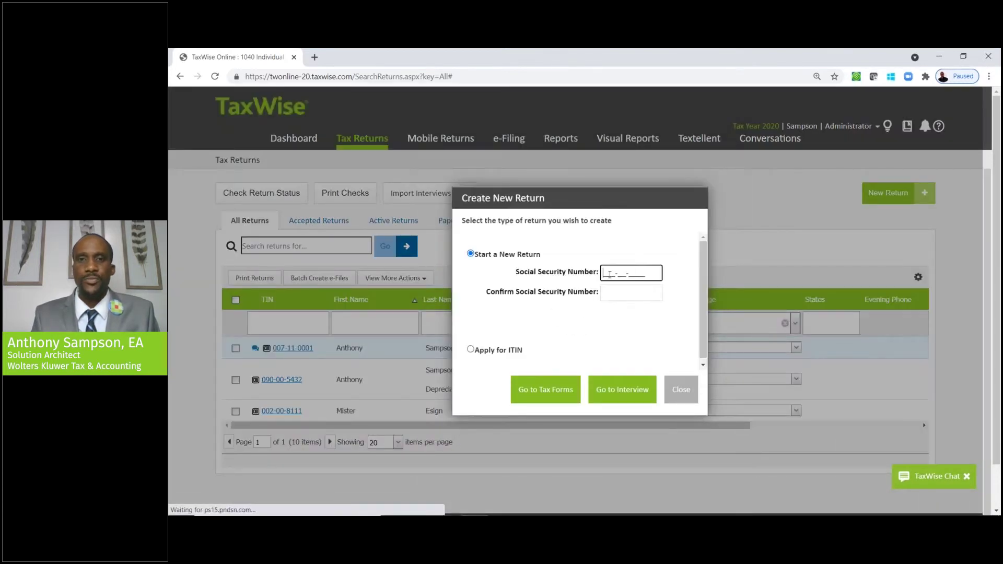
pyautogui.write('0')
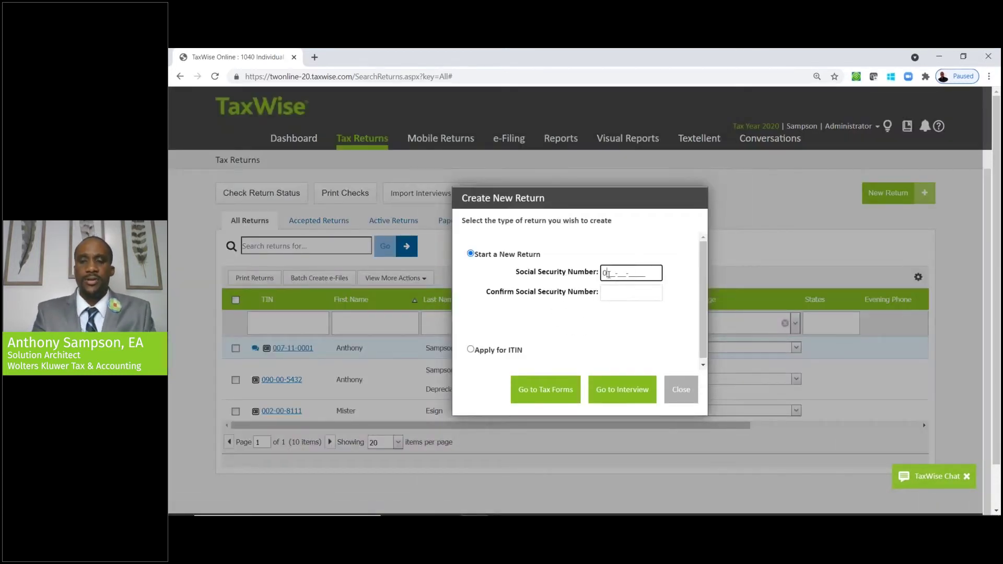
pyautogui.write('02-00-1234')
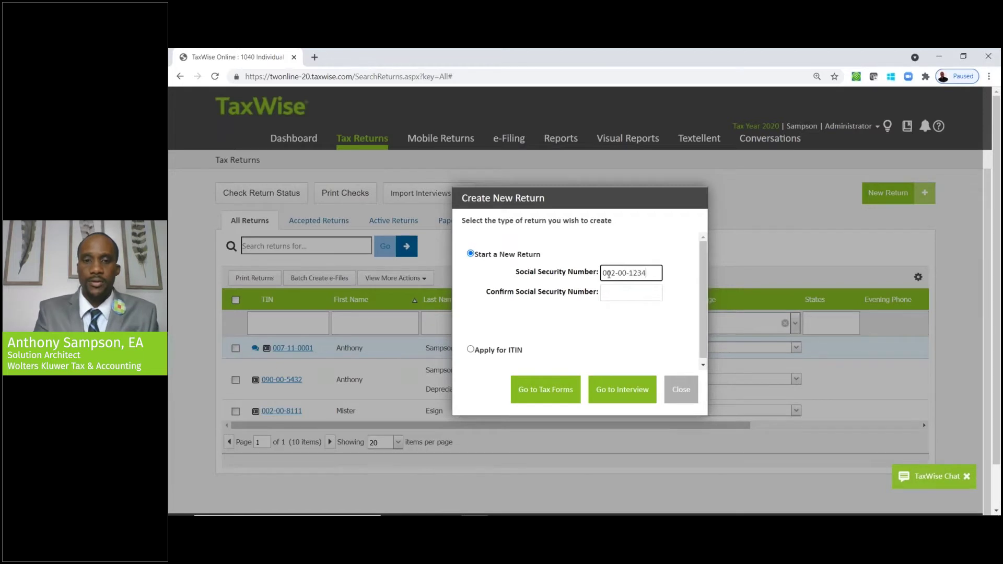
pyautogui.press('Tab')
pyautogui.write('002-00-1234')
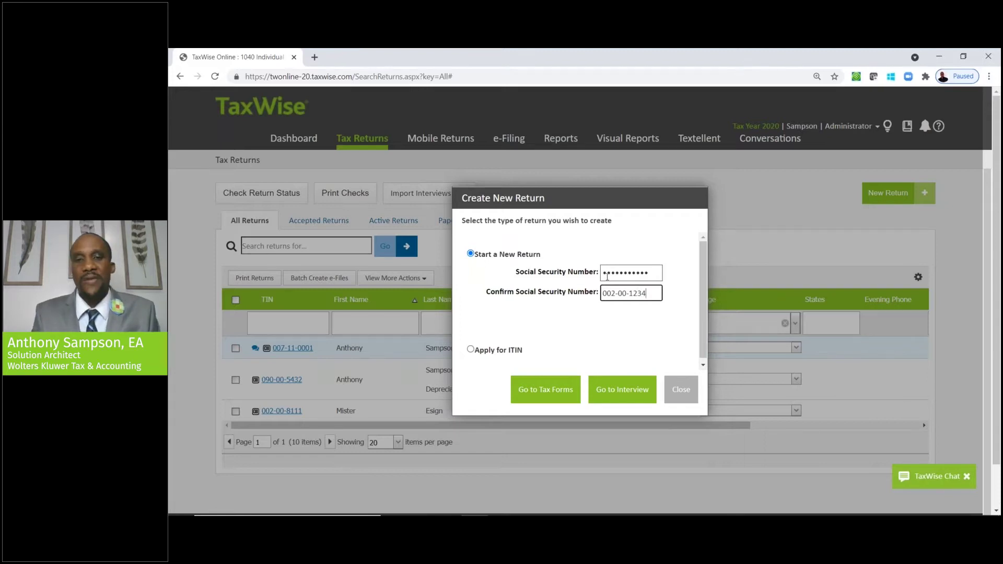
pyautogui.click(557, 390)
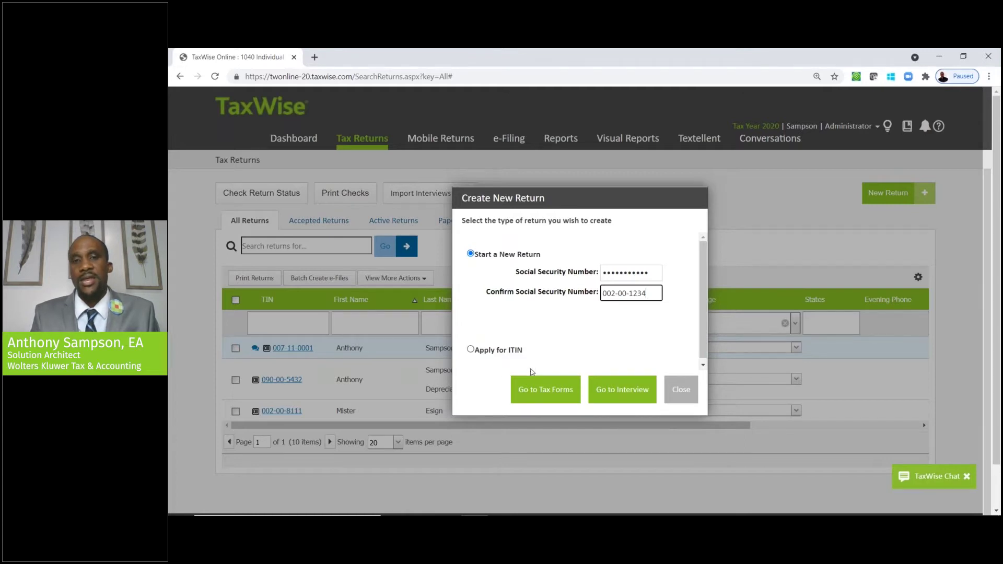
pyautogui.click(559, 391)
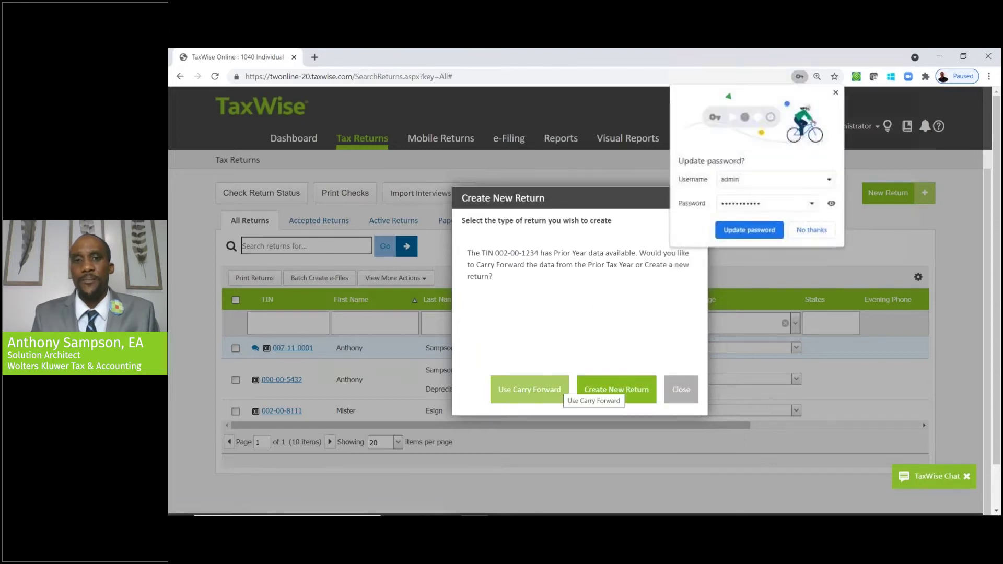
pyautogui.click(607, 393)
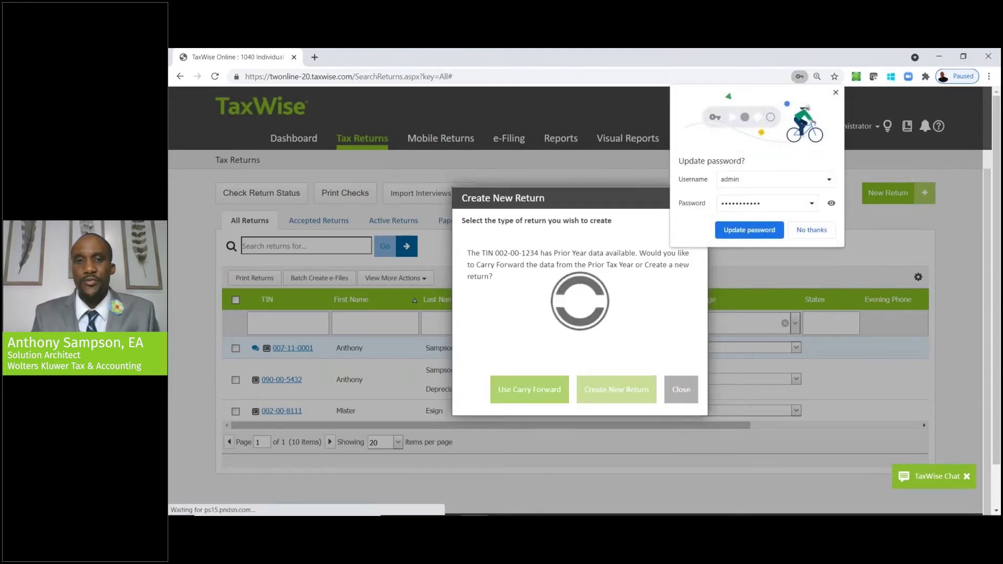
# - Dismiss the password prompt and expand the Federal Refund panel showing the $1,800 refund
pyautogui.click(822, 230)
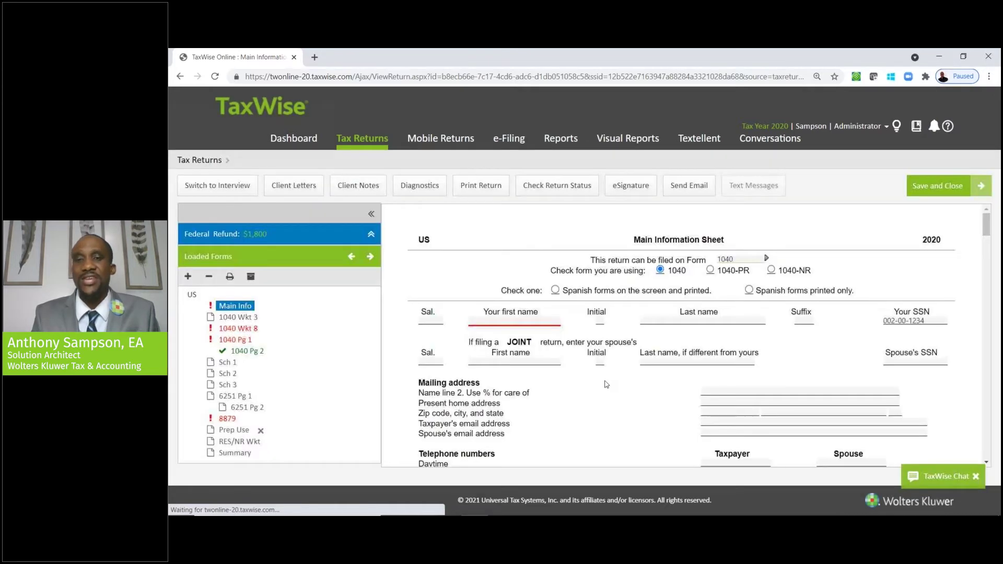
pyautogui.click(551, 320)
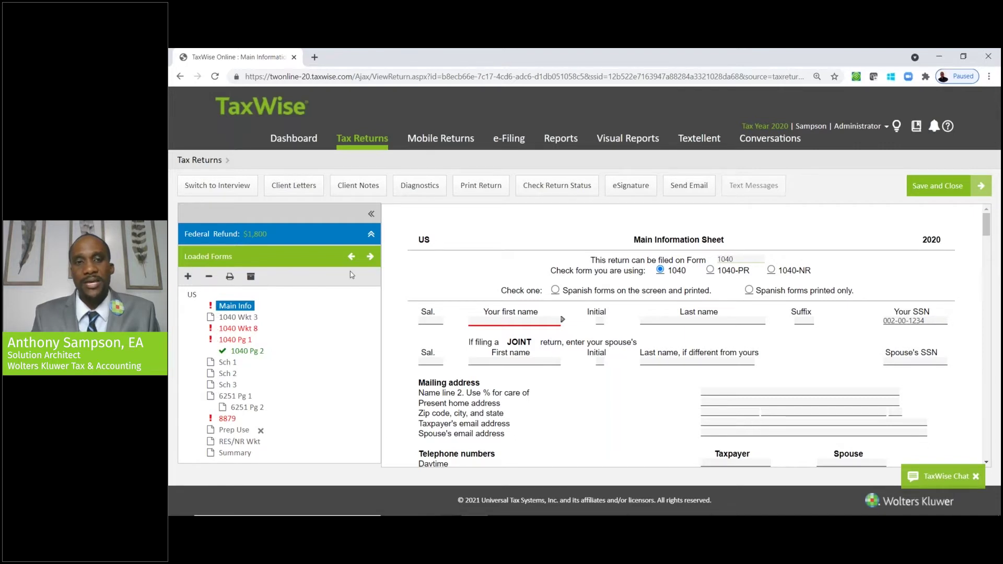
pyautogui.click(372, 236)
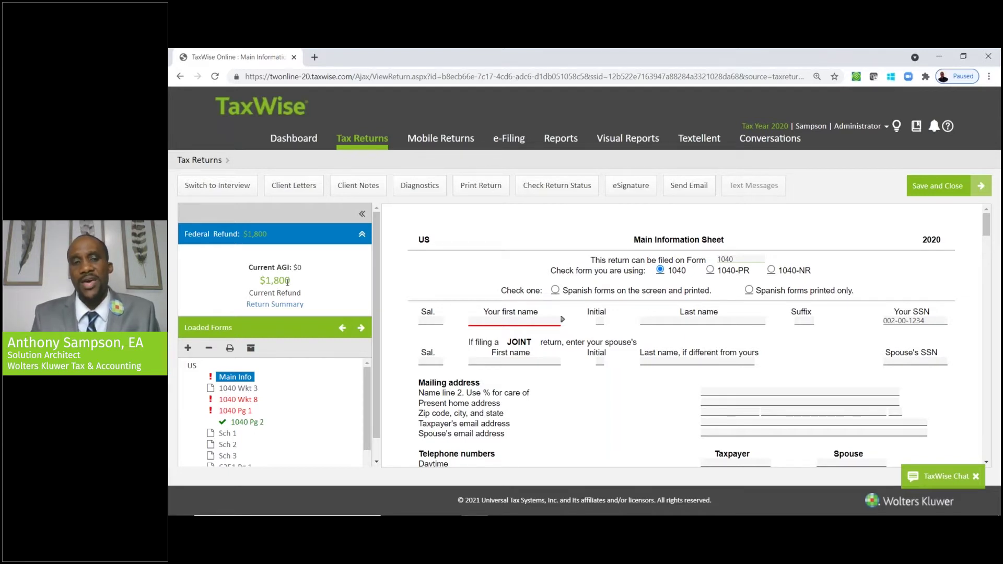
pyautogui.click(257, 401)
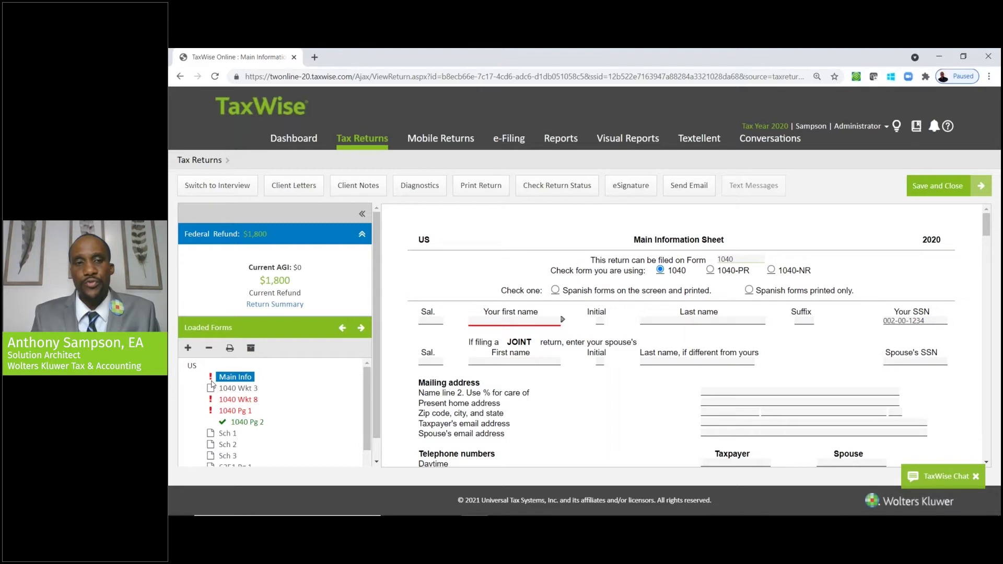
pyautogui.click(486, 323)
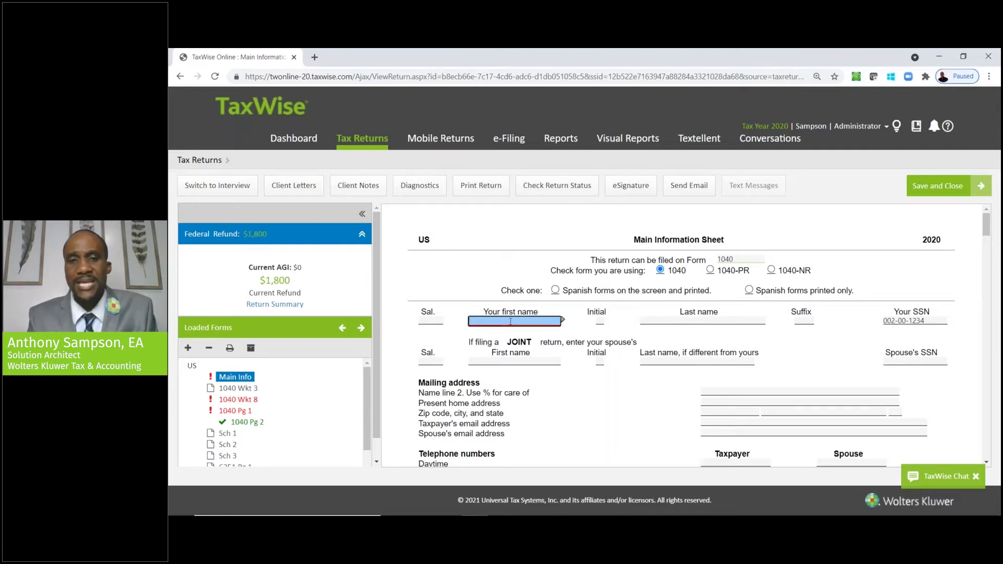
# - Enter the taxpayer's first and last name on the Main Information Sheet
pyautogui.write('John')
pyautogui.press('Tab')
pyautogui.press('Tab')
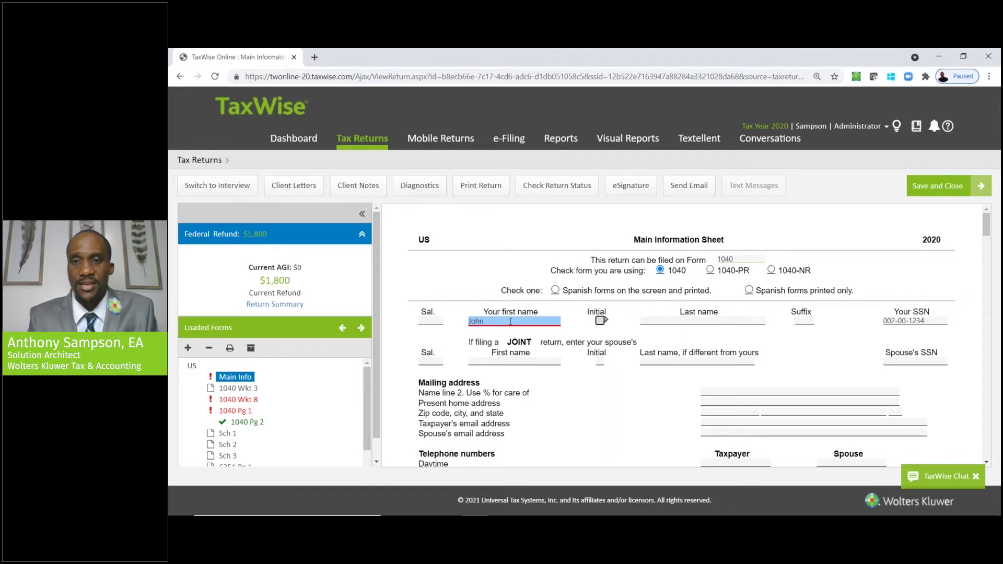
pyautogui.write('Smith')
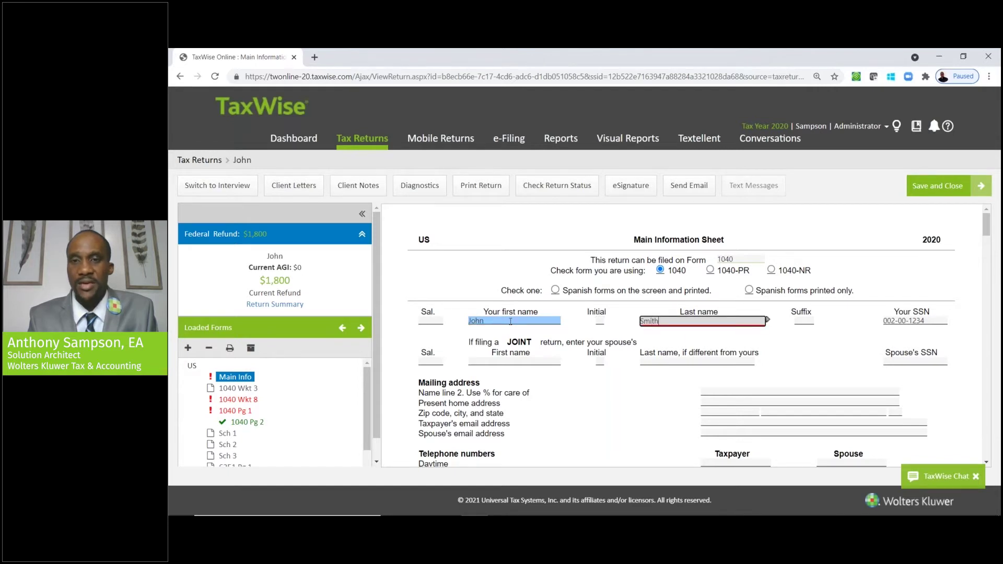
pyautogui.press('Tab')
pyautogui.press('Tab')
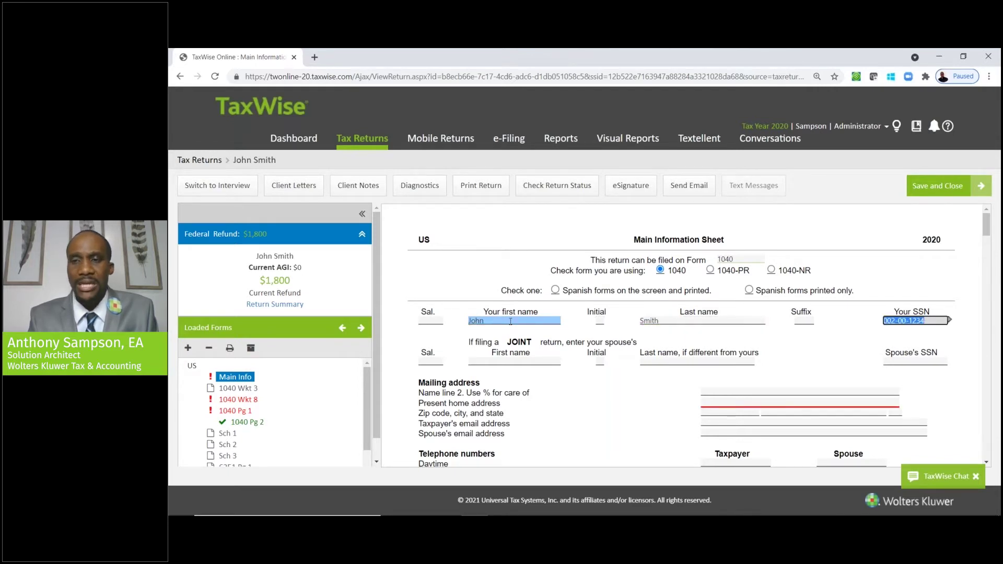
pyautogui.hotkey('shift', 'Tab')
pyautogui.hotkey('shift', 'Tab')
pyautogui.press('Tab')
pyautogui.press('Tab')
pyautogui.hotkey('shift', 'Tab')
pyautogui.hotkey('shift', 'Tab')
pyautogui.hotkey('shift', 'Tab')
pyautogui.press('Tab')
pyautogui.press('Tab')
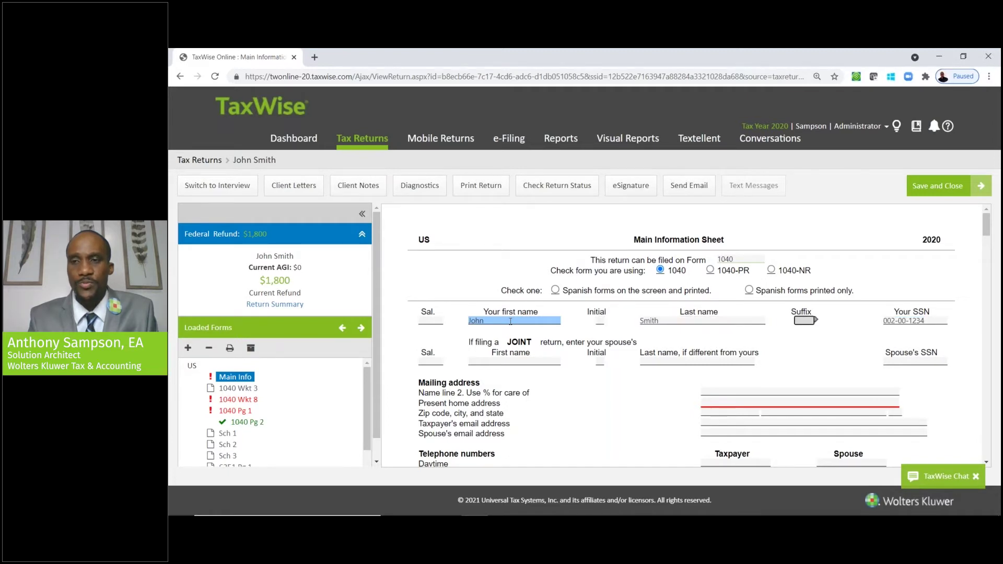
pyautogui.press('Tab')
# - Fill in the taxpayer's street address and ZIP code
pyautogui.press('Tab')
pyautogui.press('Tab')
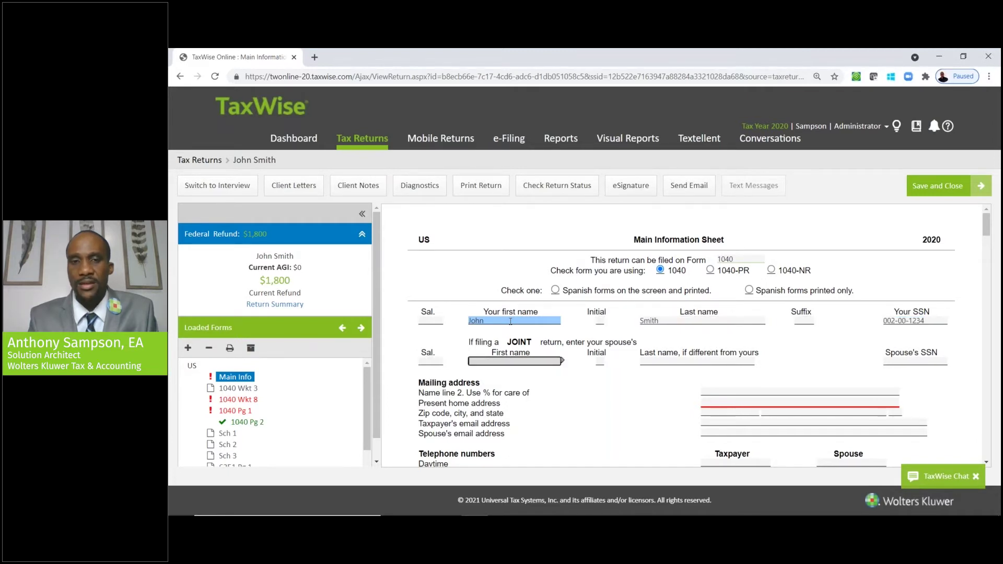
pyautogui.click(511, 322)
pyautogui.press('Tab')
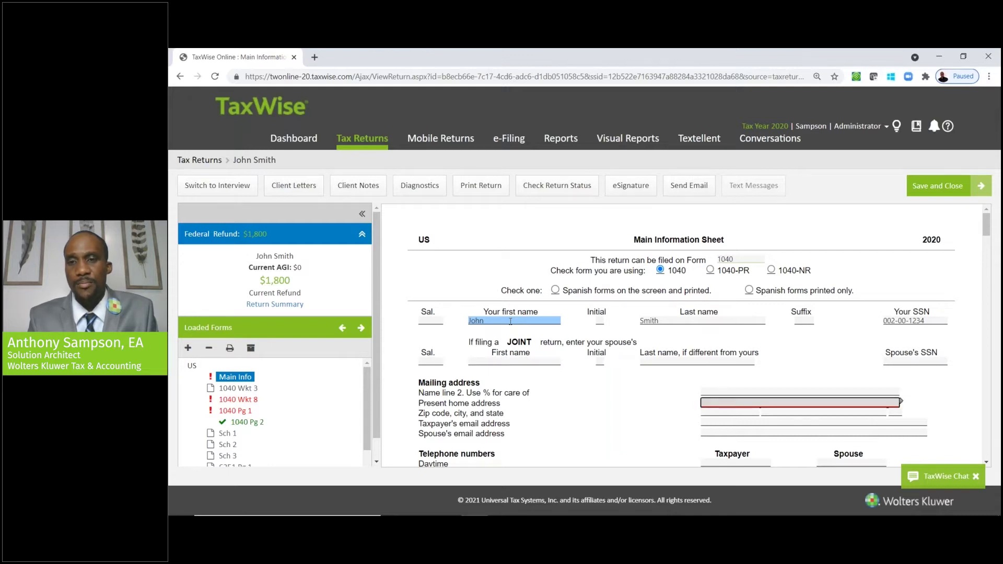
pyautogui.write('123 Main')
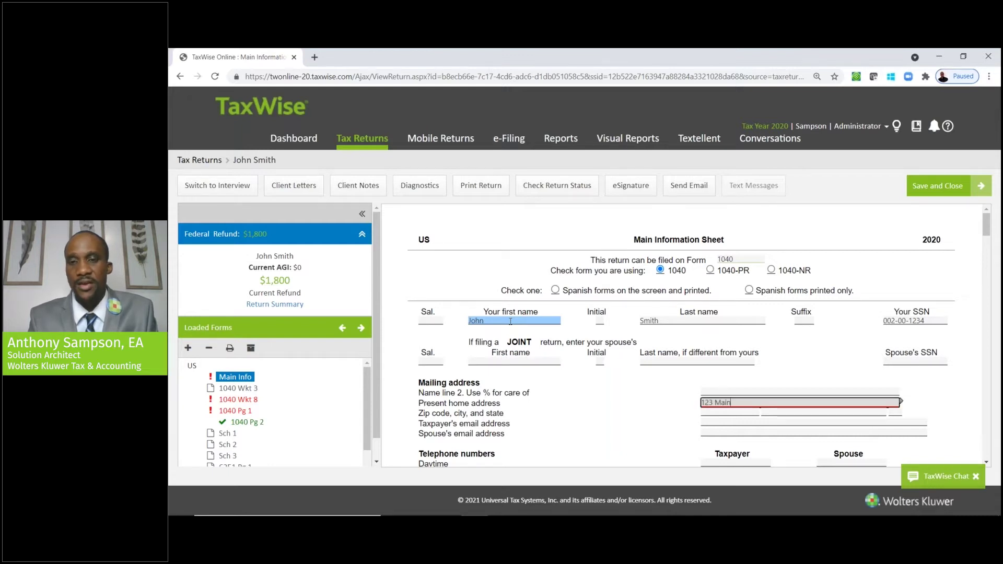
pyautogui.write(' Street')
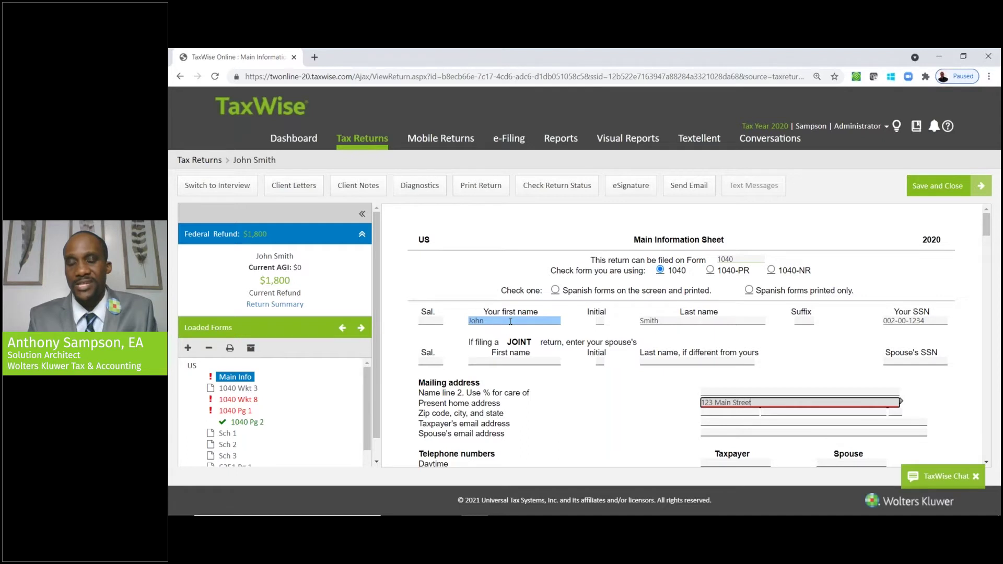
pyautogui.press('Tab')
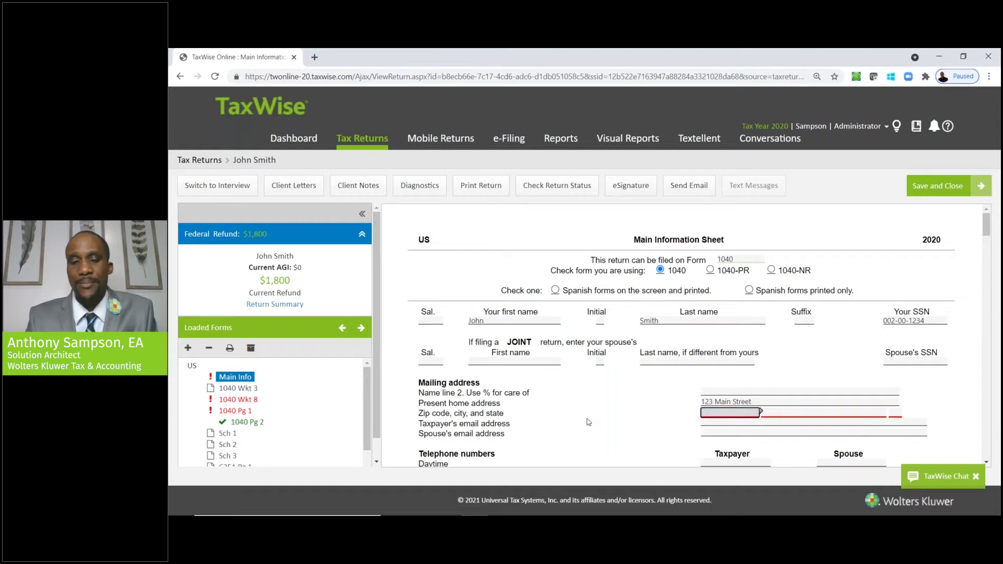
pyautogui.write('30144')
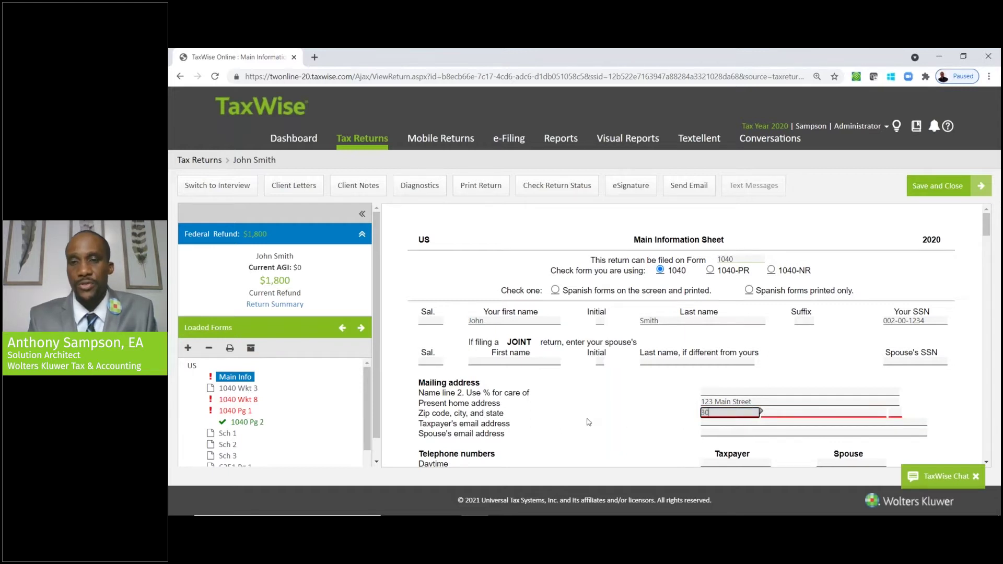
pyautogui.press('Tab')
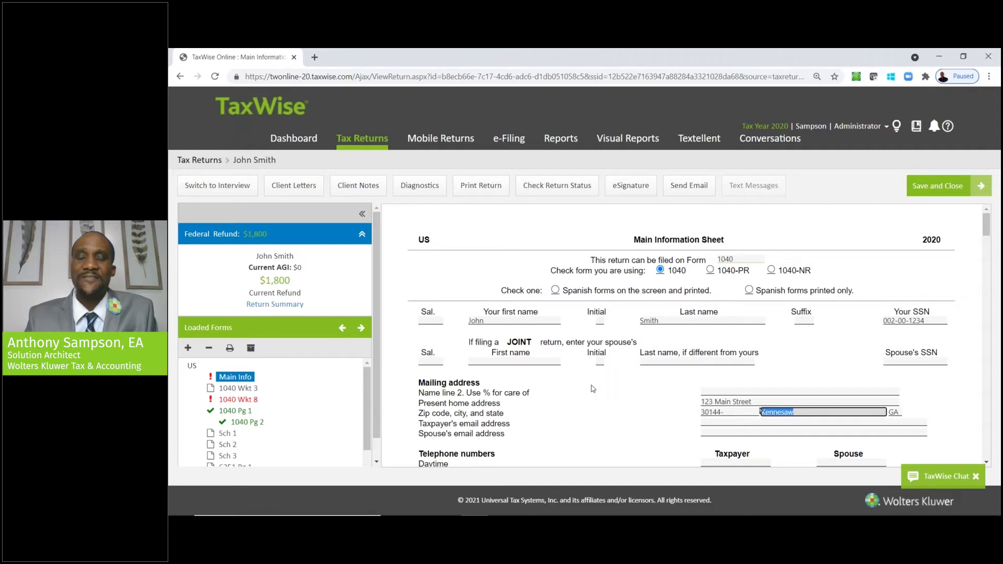
# - Turn on 'Spanish forms on the screen and printed' and reload Main Info
pyautogui.click(558, 289)
pyautogui.click(556, 290)
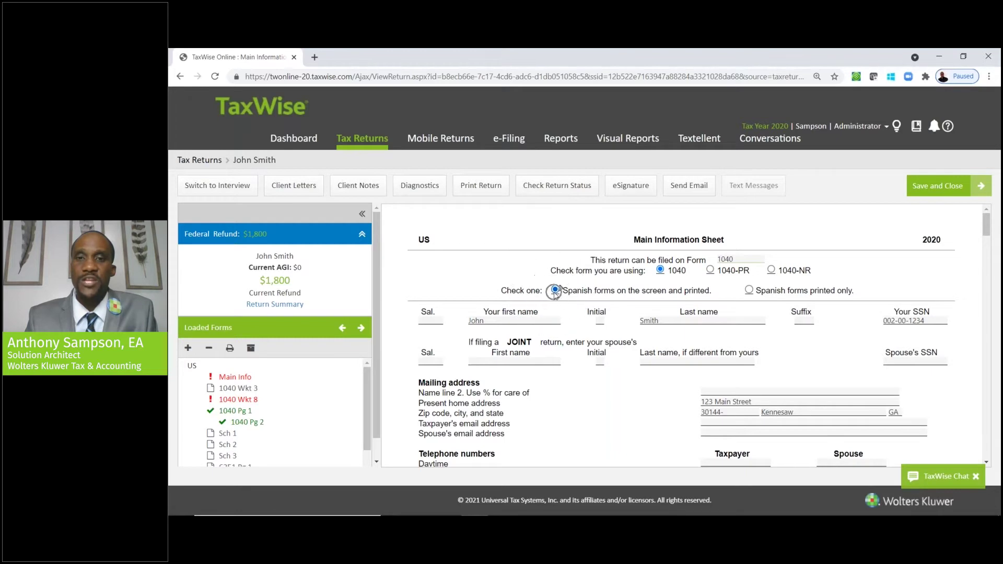
pyautogui.click(230, 376)
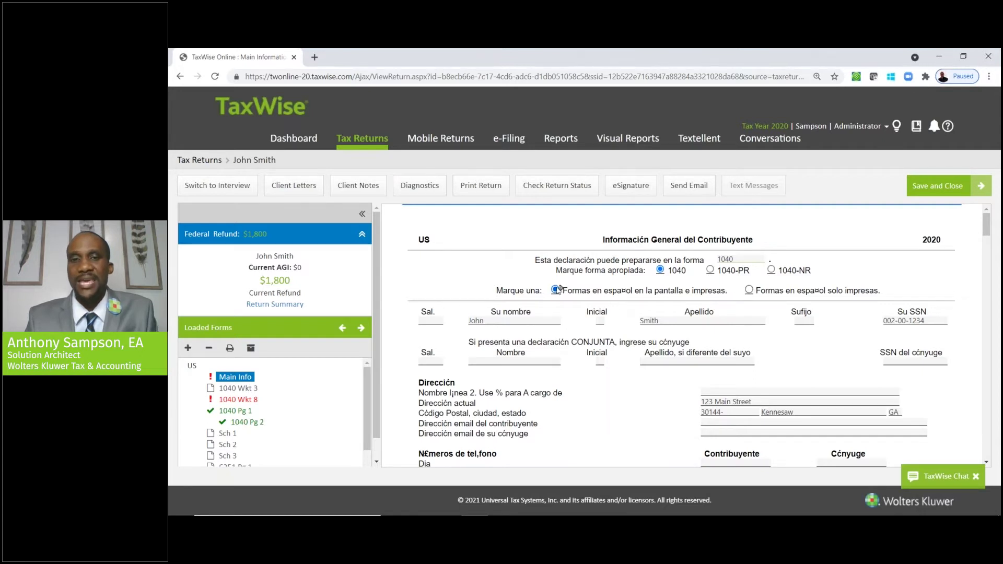
# - Reload the Main Info sheet with English labels after clearing the Spanish option
pyautogui.click(231, 378)
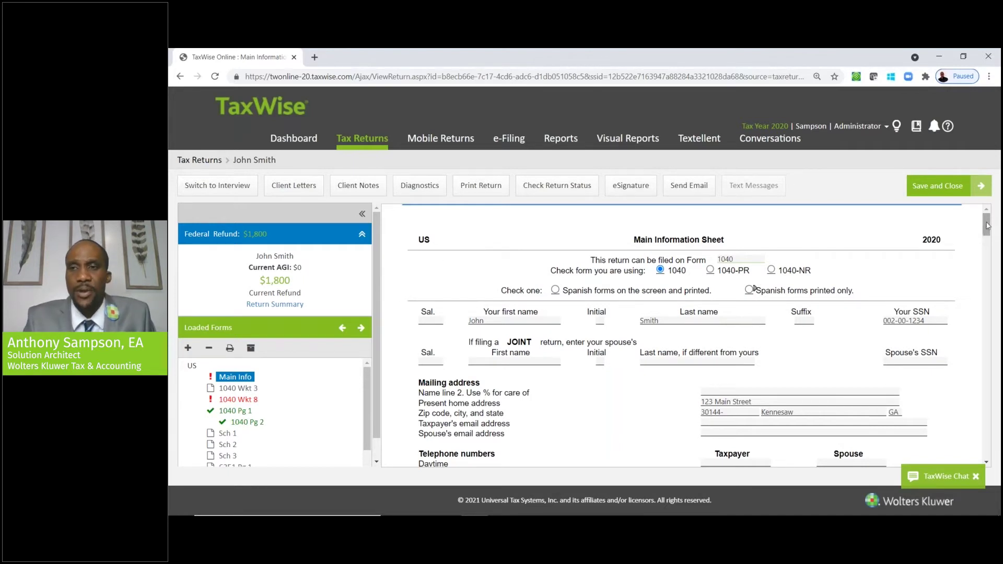
pyautogui.moveTo(988, 223); pyautogui.dragTo(987, 242)
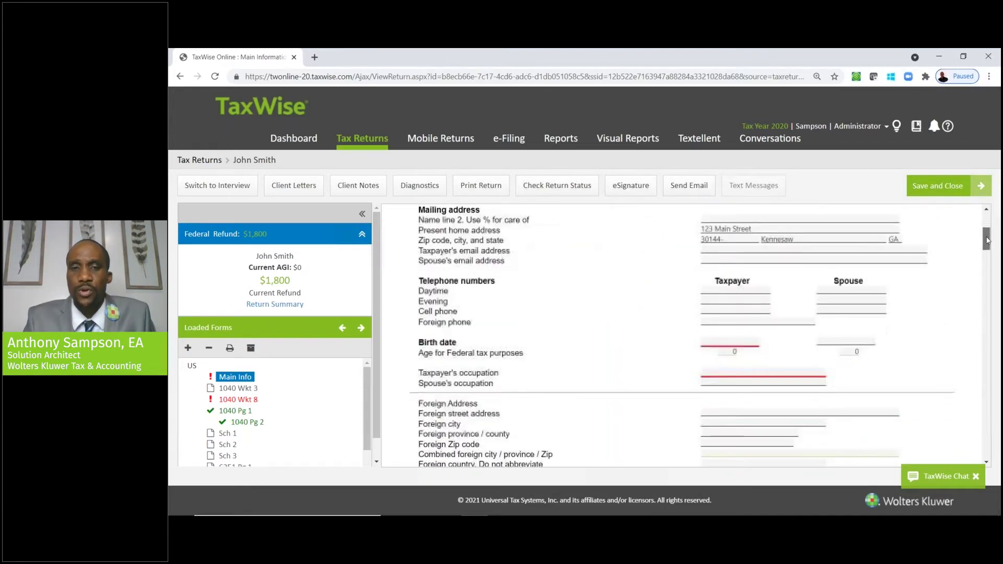
pyautogui.click(743, 340)
pyautogui.click(743, 341)
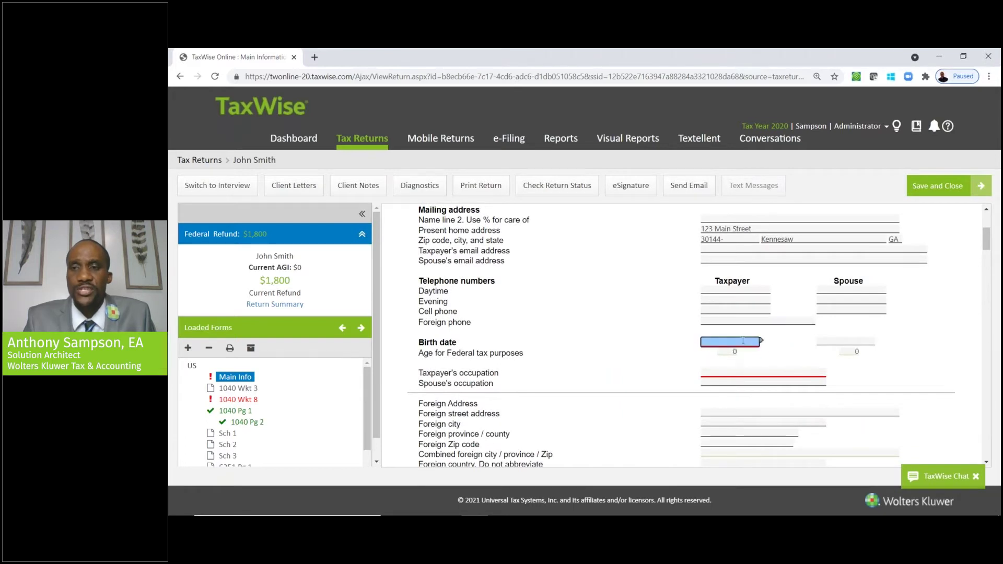
pyautogui.moveTo(987, 242); pyautogui.dragTo(987, 237)
pyautogui.click(768, 289)
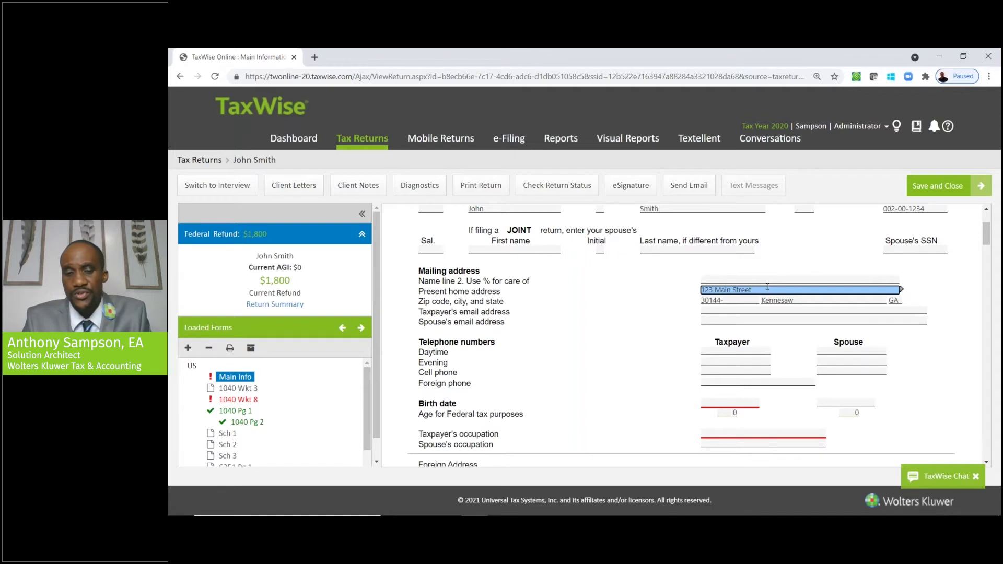
pyautogui.write('01/01/2000')
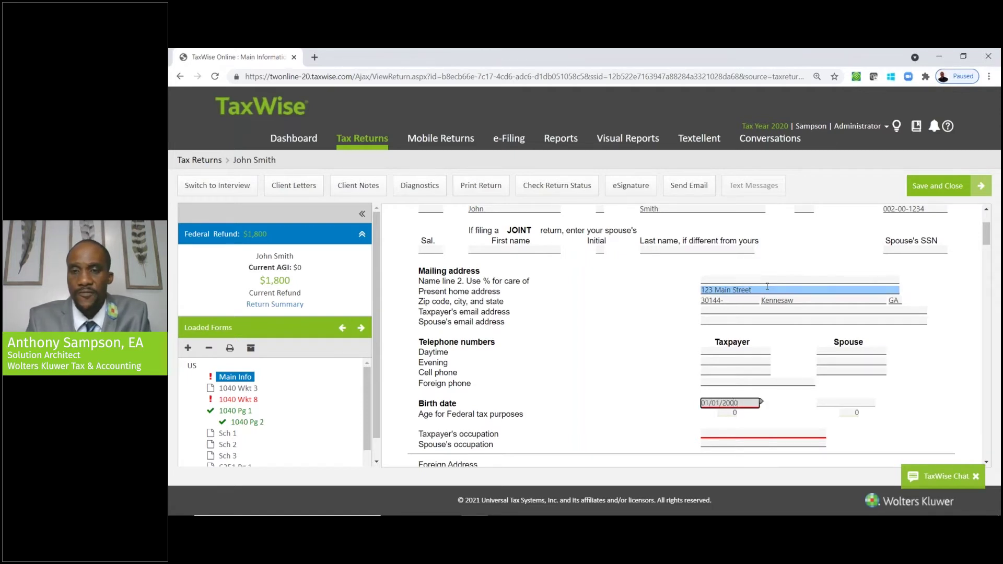
pyautogui.press('Tab')
pyautogui.press('Tab')
pyautogui.write('Sales')
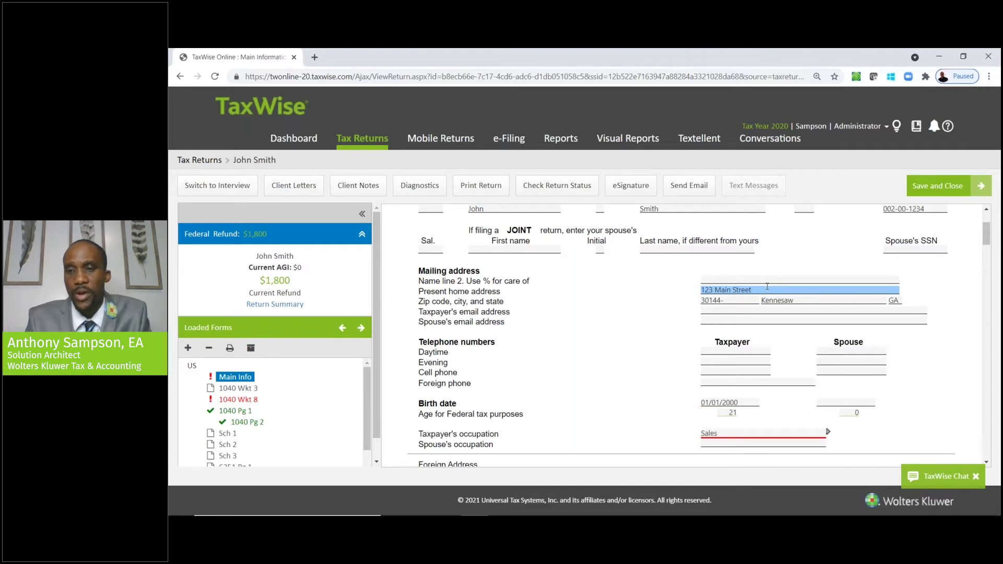
pyautogui.press('Tab')
pyautogui.press('Tab')
pyautogui.press('Tab')
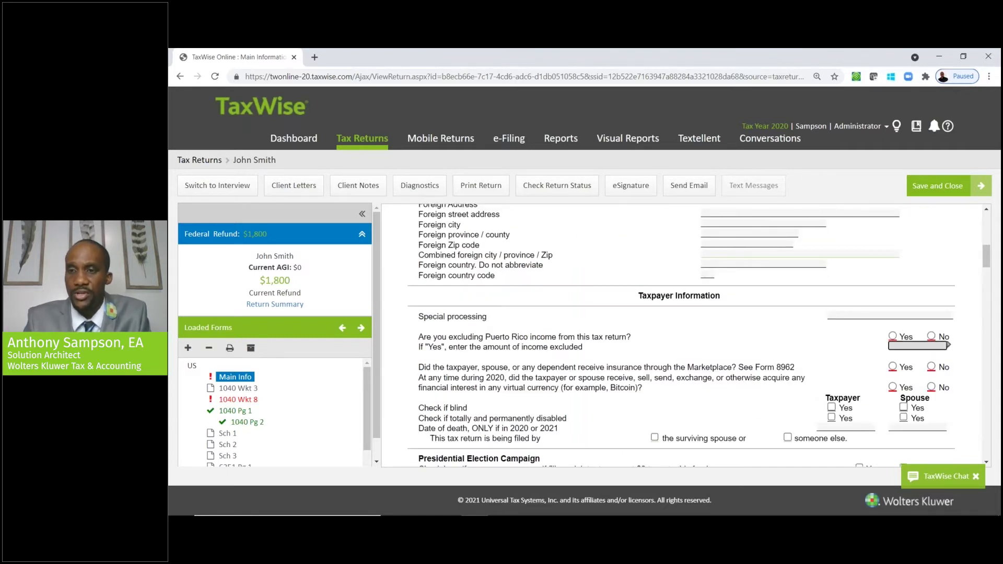
pyautogui.click(932, 337)
pyautogui.click(932, 367)
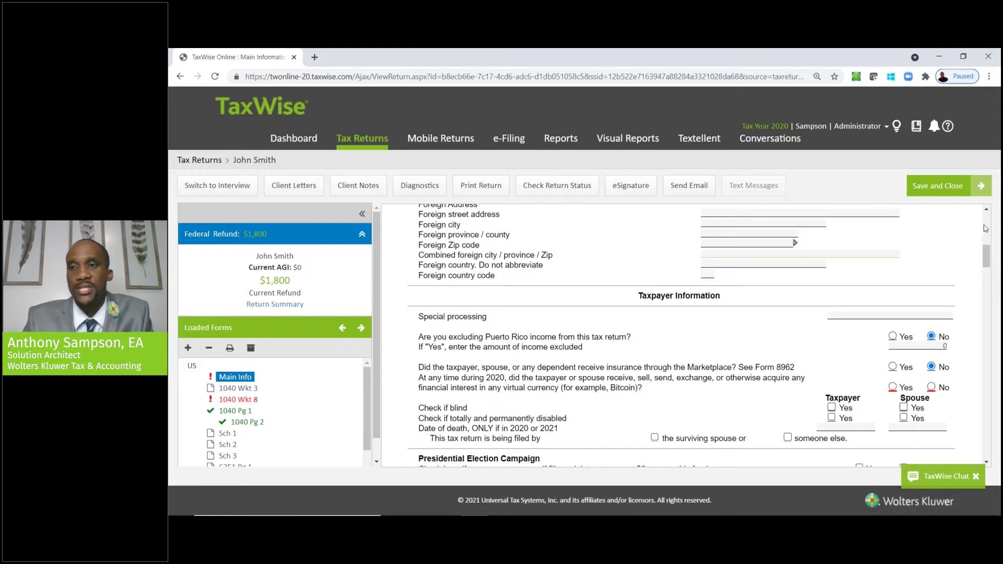
pyautogui.scroll(10, 986, 228)
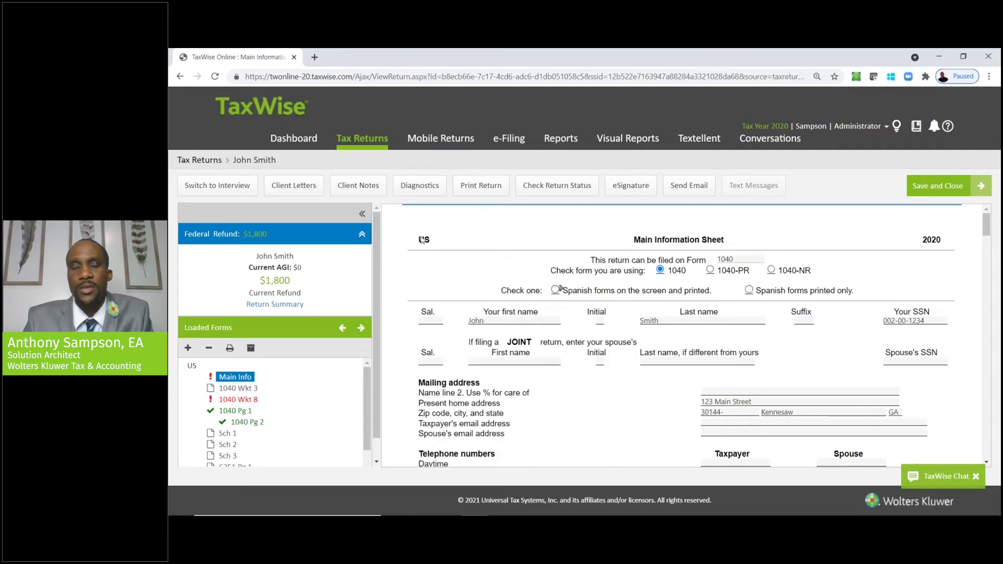
# - Switch to the guided interview, browse to its finish step, then return to forms view
pyautogui.click(232, 191)
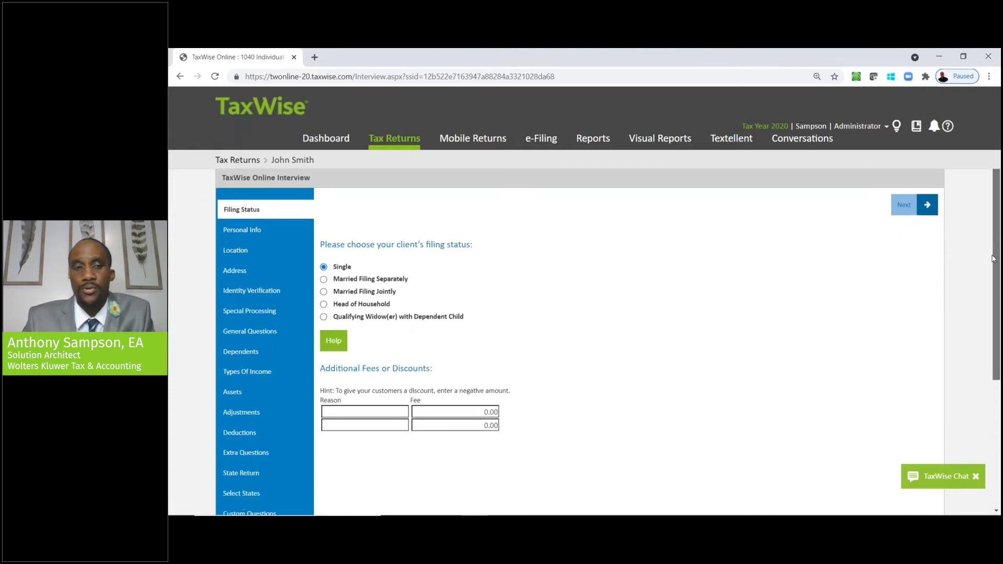
pyautogui.moveTo(997, 227); pyautogui.dragTo(989, 312)
pyautogui.scroll(-1, 989, 312)
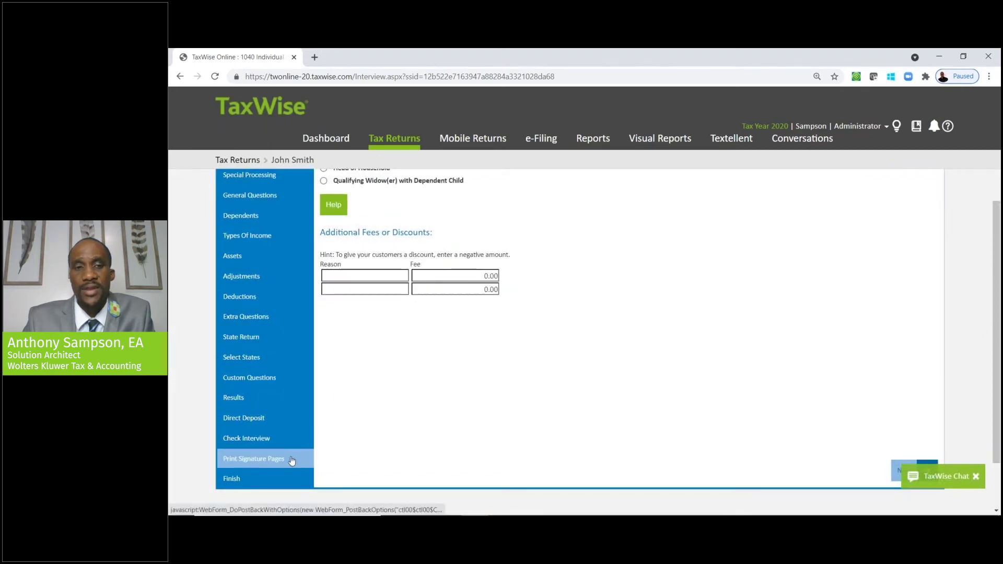
pyautogui.click(270, 476)
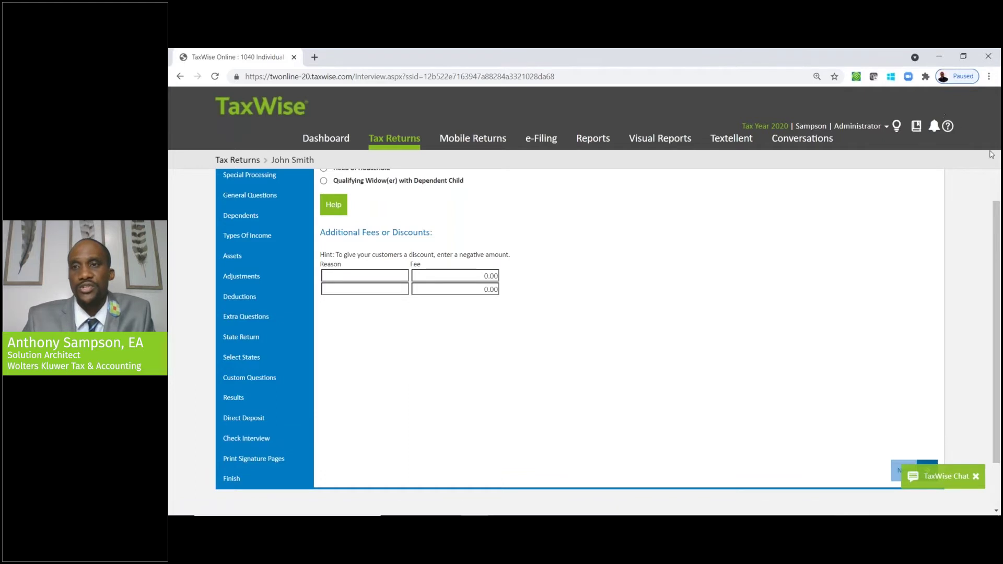
pyautogui.moveTo(995, 199); pyautogui.dragTo(993, 145)
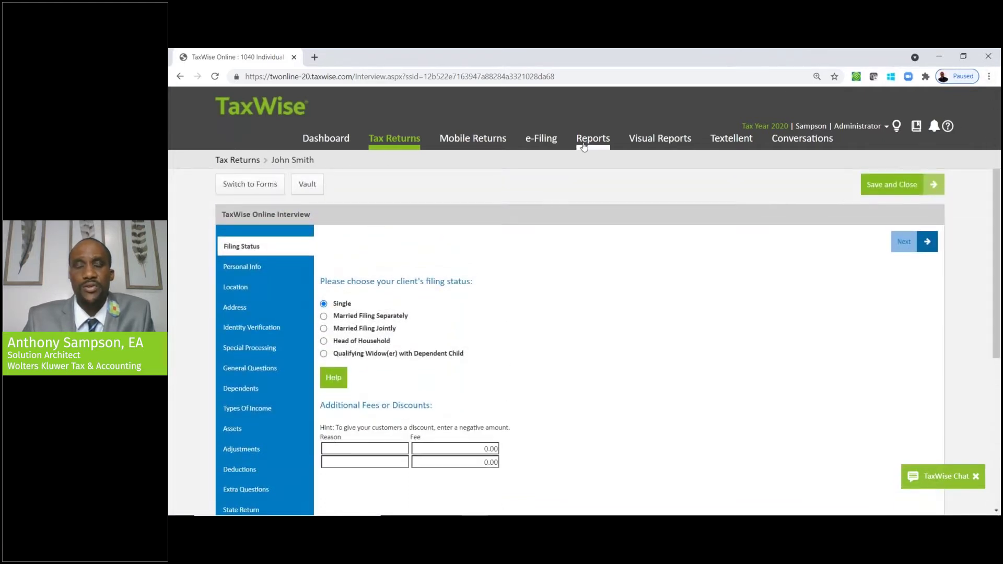
pyautogui.click(271, 192)
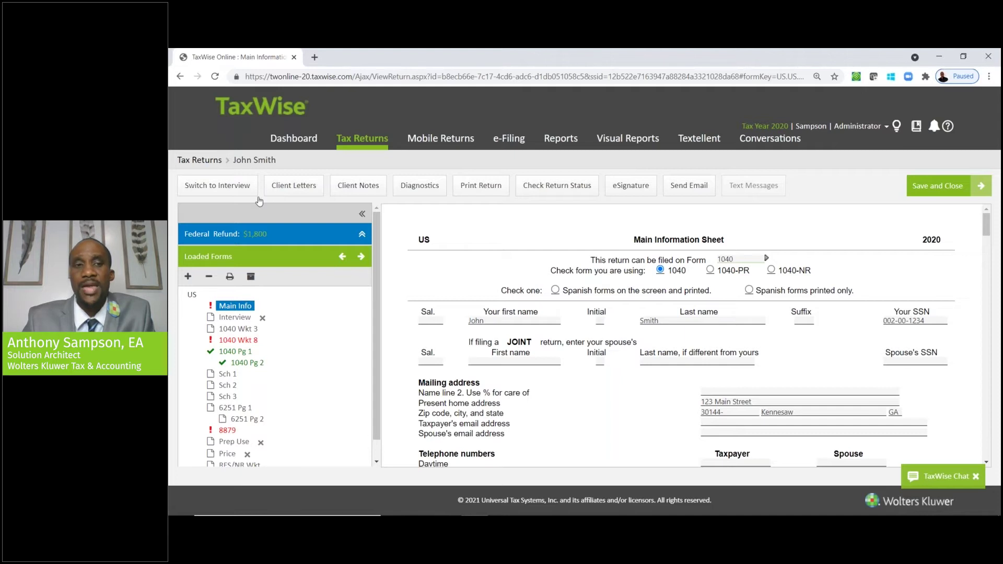
# - Add the W2 and Schedule C page 1 forms through the Loaded Forms search
pyautogui.click(188, 277)
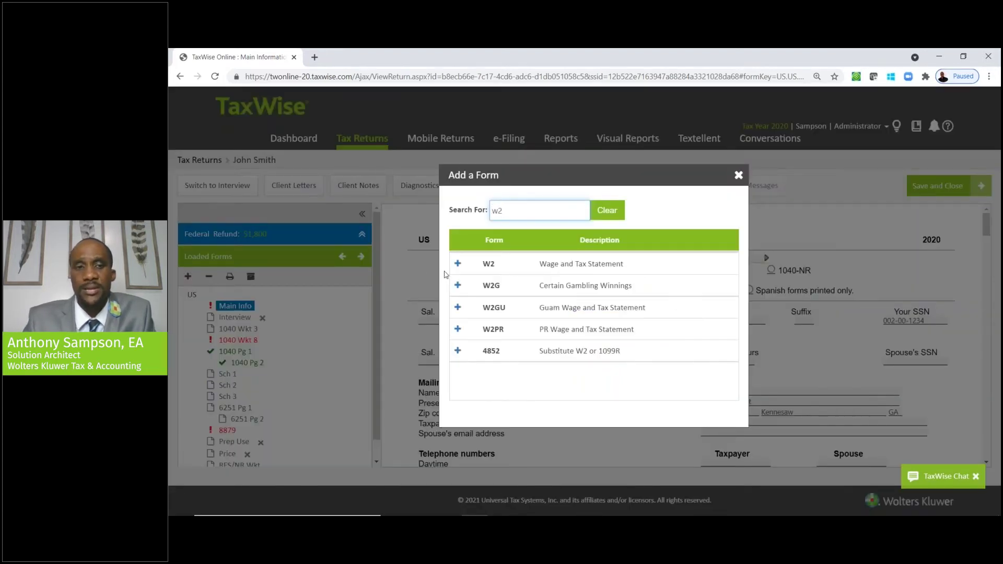
pyautogui.click(457, 263)
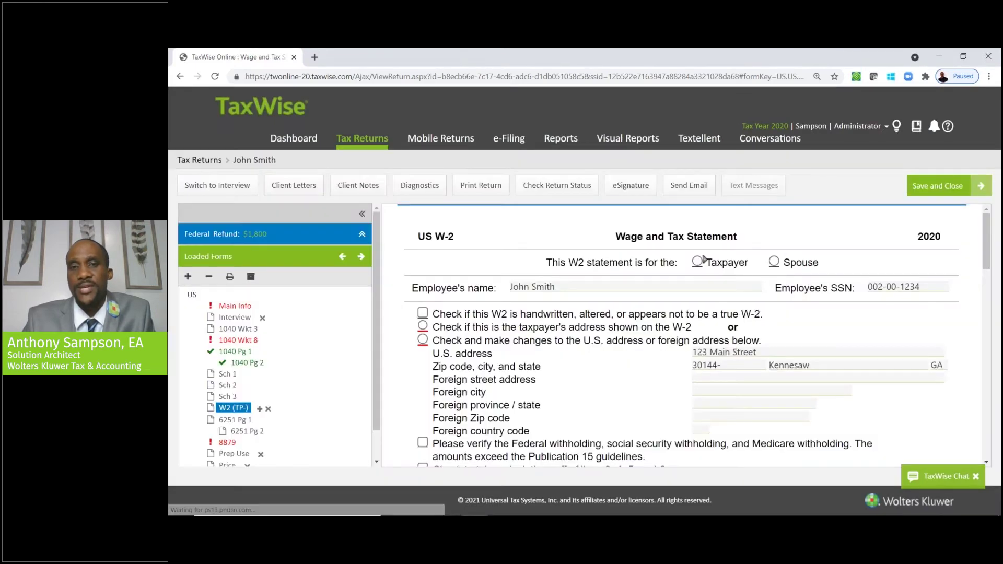
pyautogui.click(188, 276)
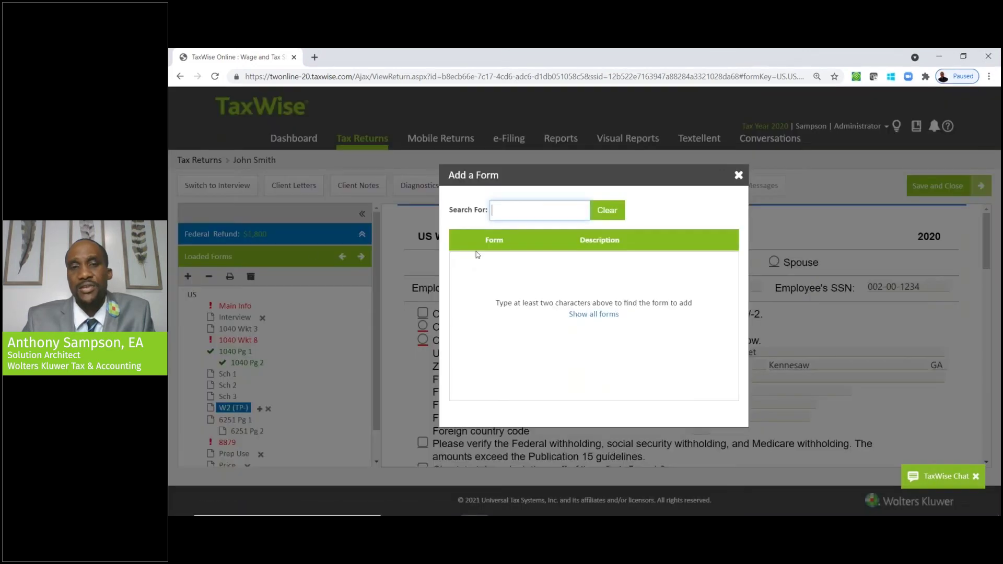
pyautogui.write('sch c')
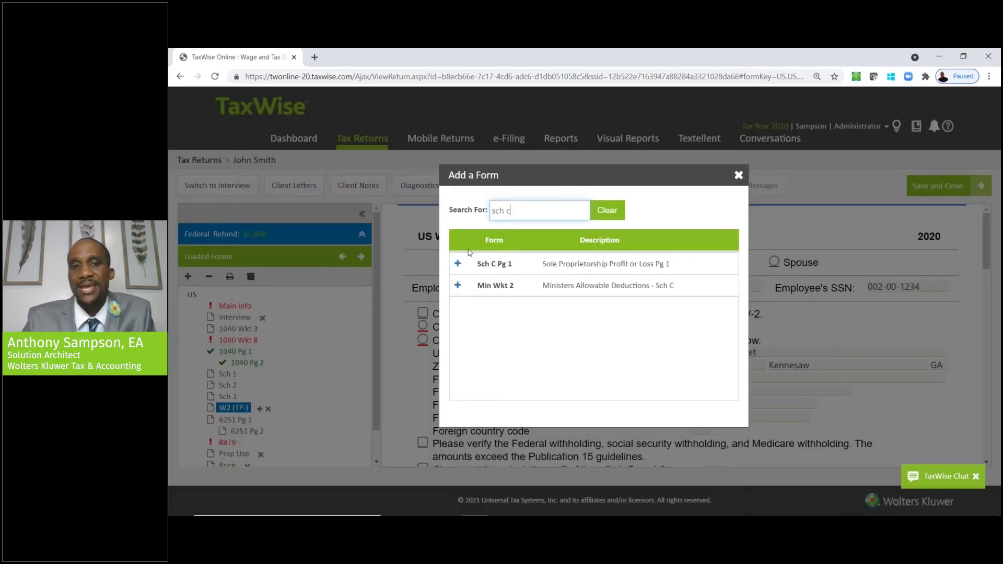
pyautogui.click(458, 264)
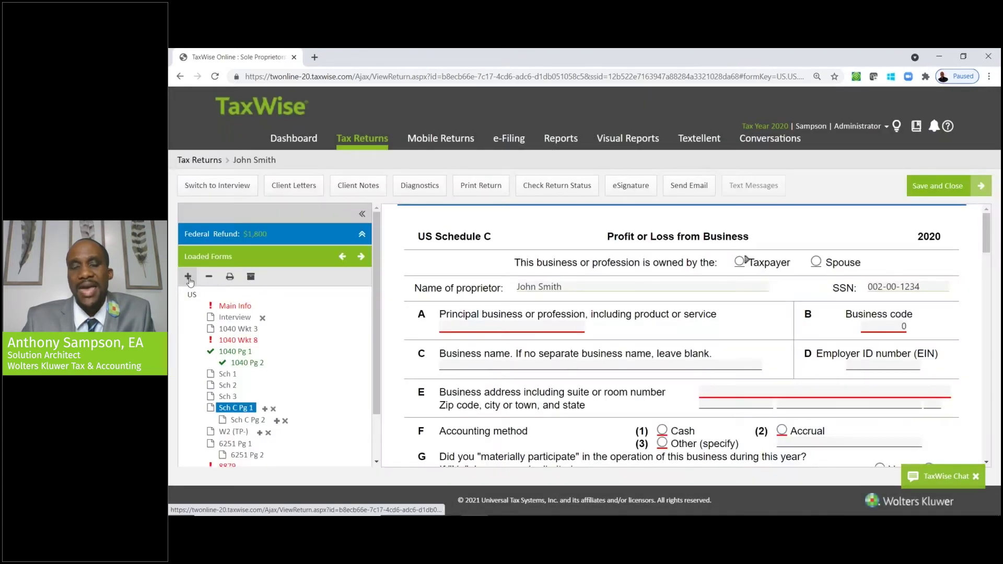
pyautogui.click(189, 277)
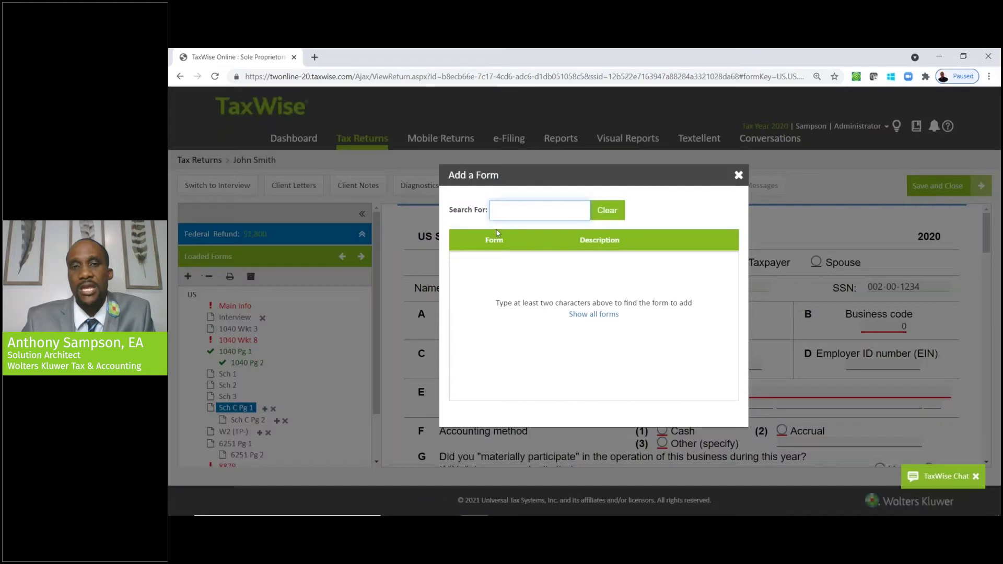
pyautogui.click(739, 175)
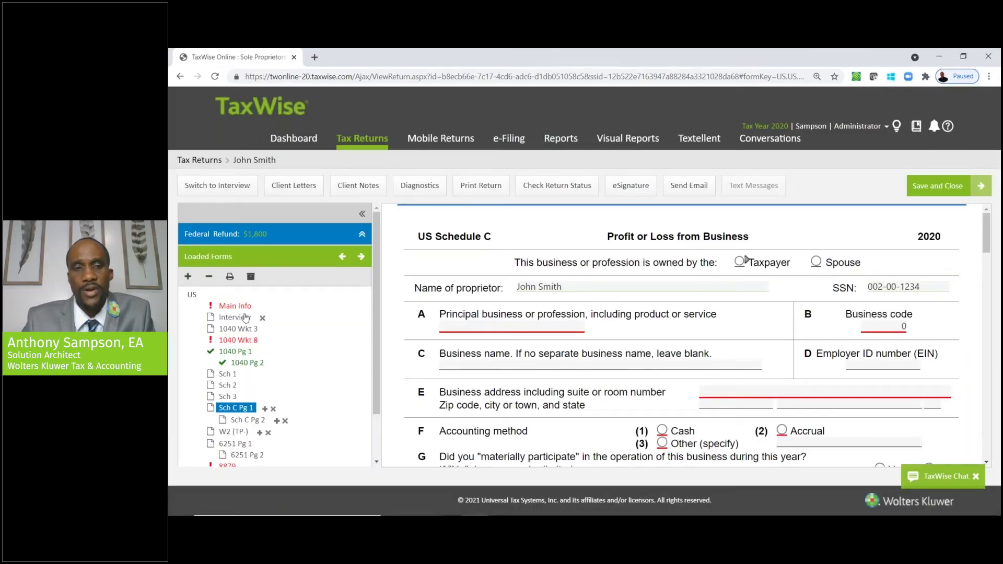
# - In the Interview, answer Yes to interest or dividend income and mark partnership K-1s received
pyautogui.click(235, 317)
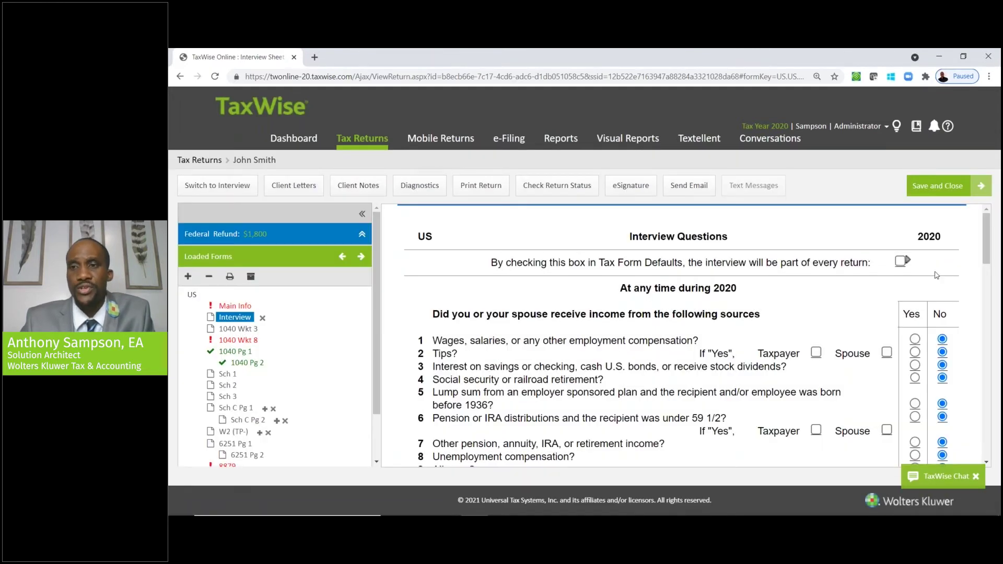
pyautogui.moveTo(989, 247); pyautogui.dragTo(989, 258)
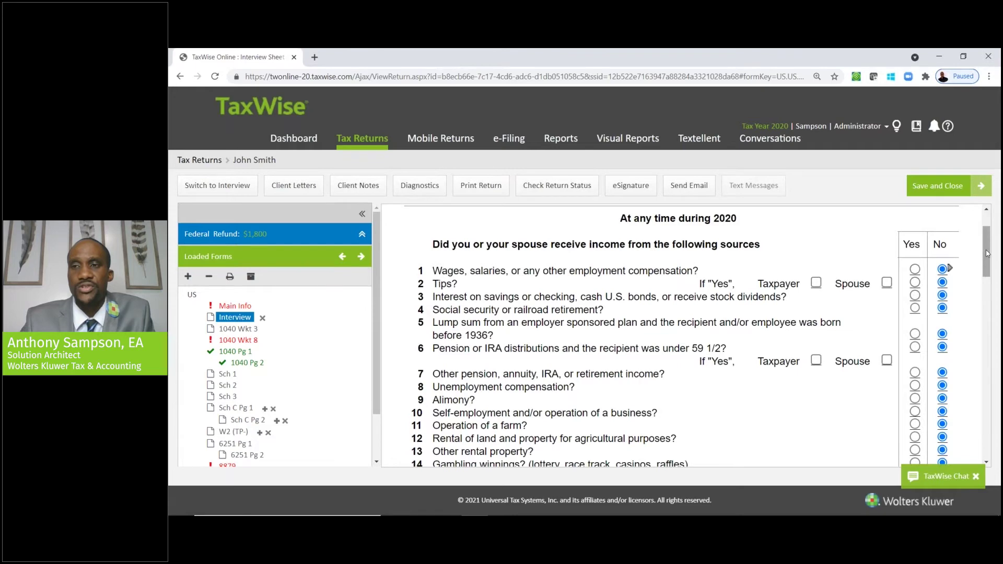
pyautogui.moveTo(987, 254); pyautogui.dragTo(986, 262)
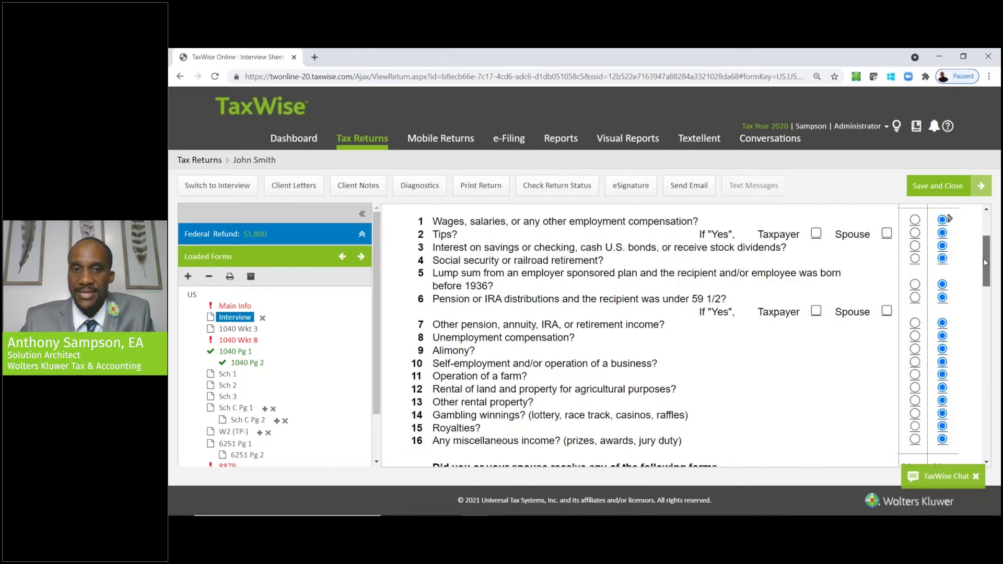
pyautogui.click(916, 253)
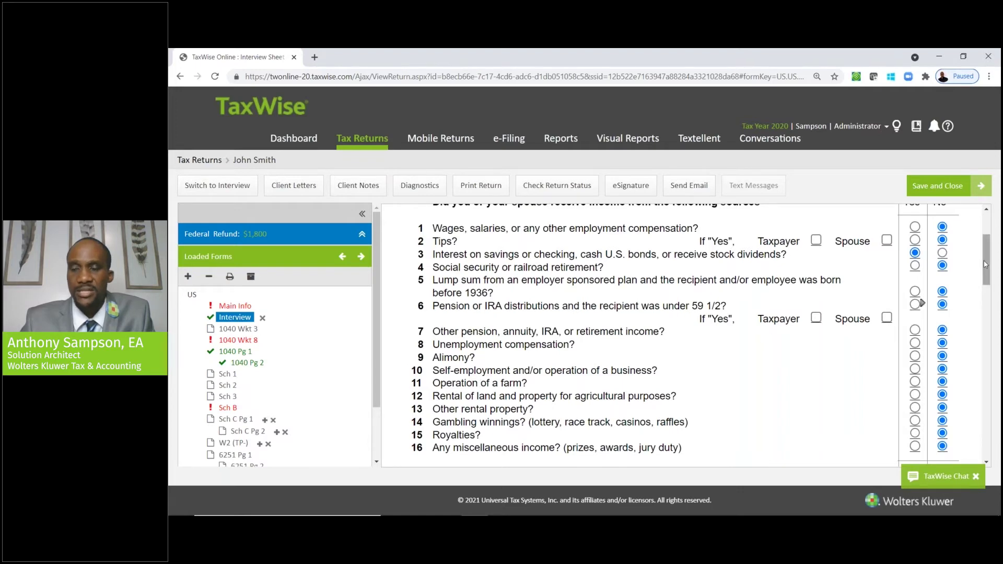
pyautogui.moveTo(985, 265); pyautogui.dragTo(994, 306)
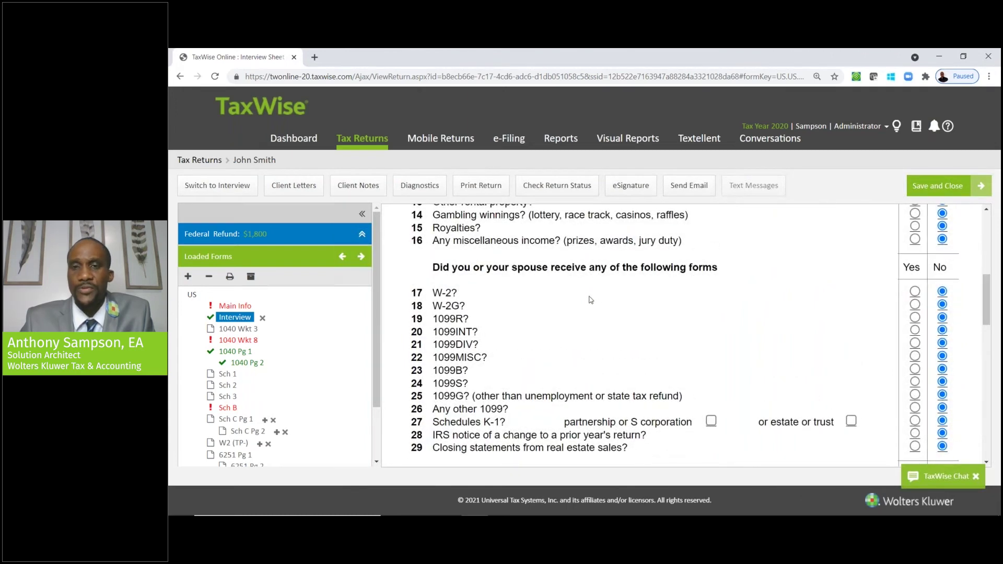
pyautogui.click(711, 421)
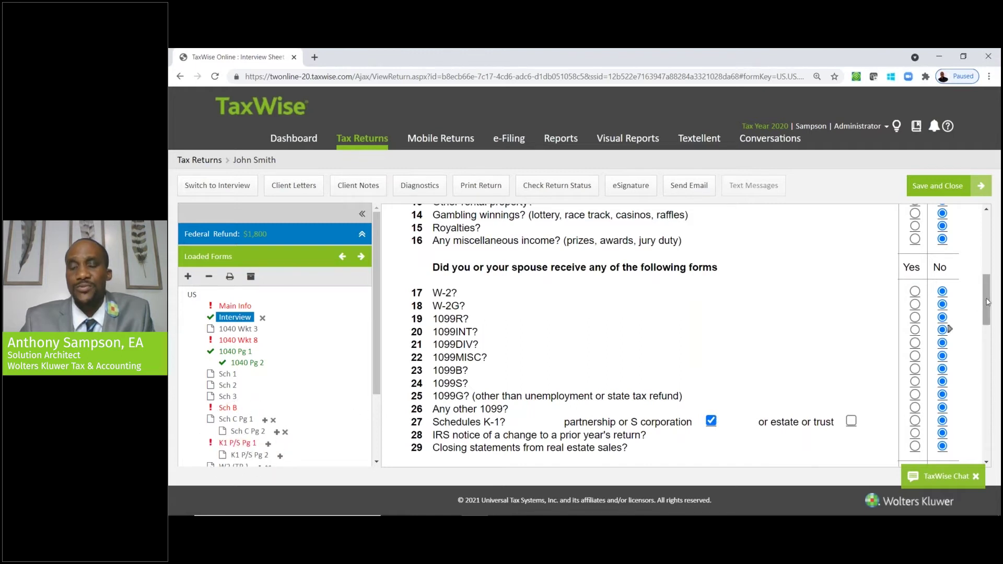
# - Bring up the link from the return's approximate price to the Price Sheet
pyautogui.moveTo(988, 301); pyautogui.dragTo(966, 438)
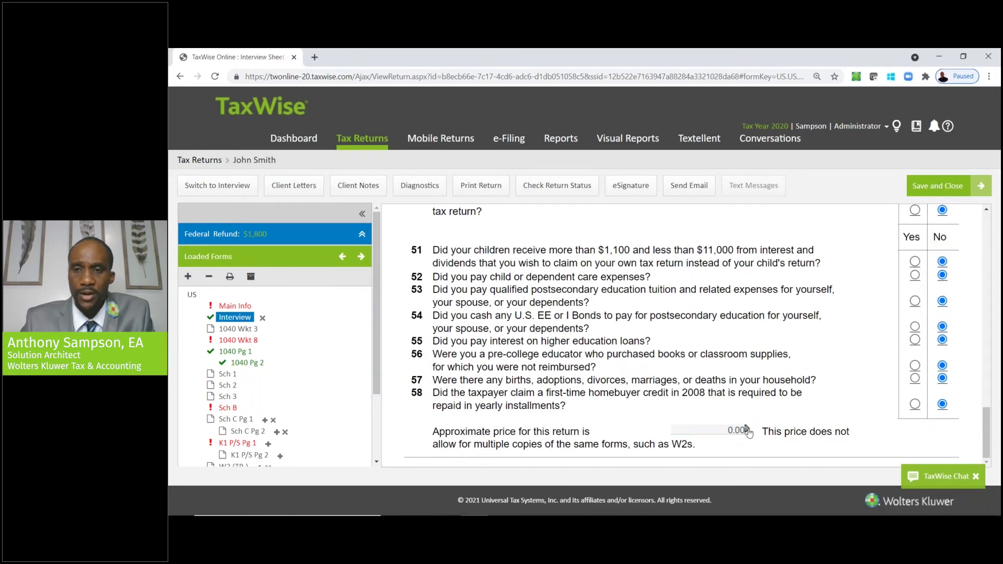
pyautogui.click(748, 431)
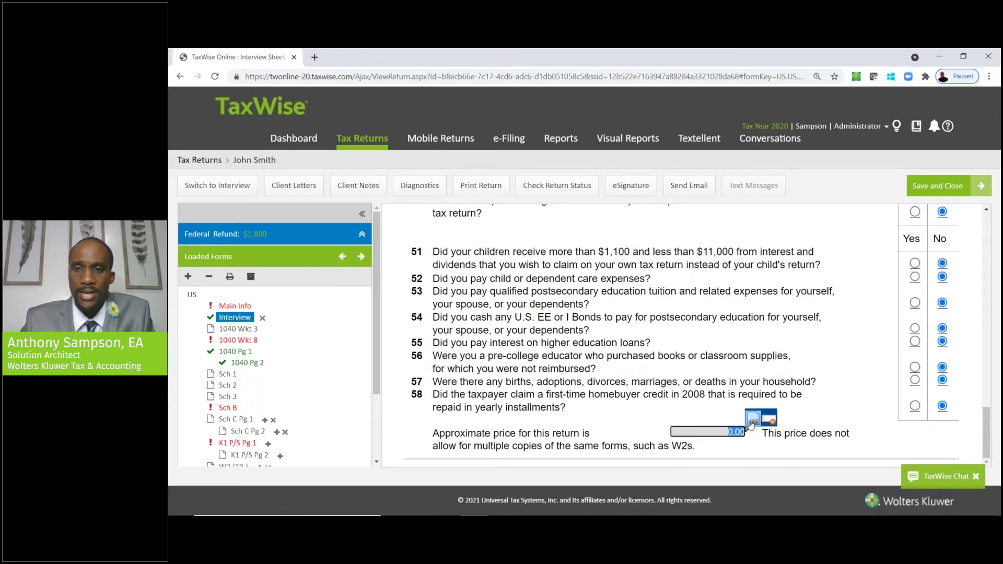
pyautogui.click(716, 435)
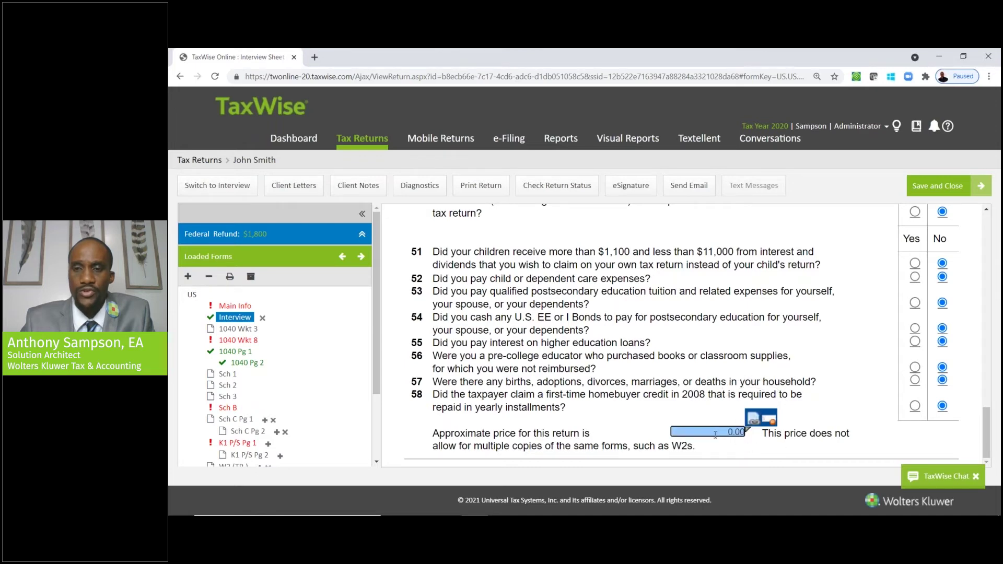
pyautogui.click(752, 419)
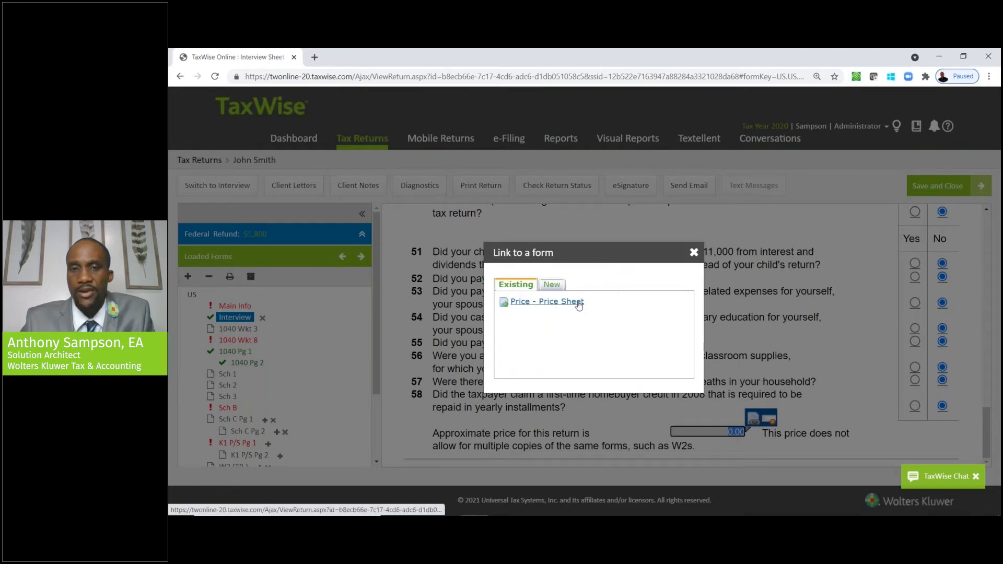
# - Enter a 120.00 prepared-by-you fee for Form 1040 on the Price Sheet, then return to the Interview
pyautogui.click(578, 303)
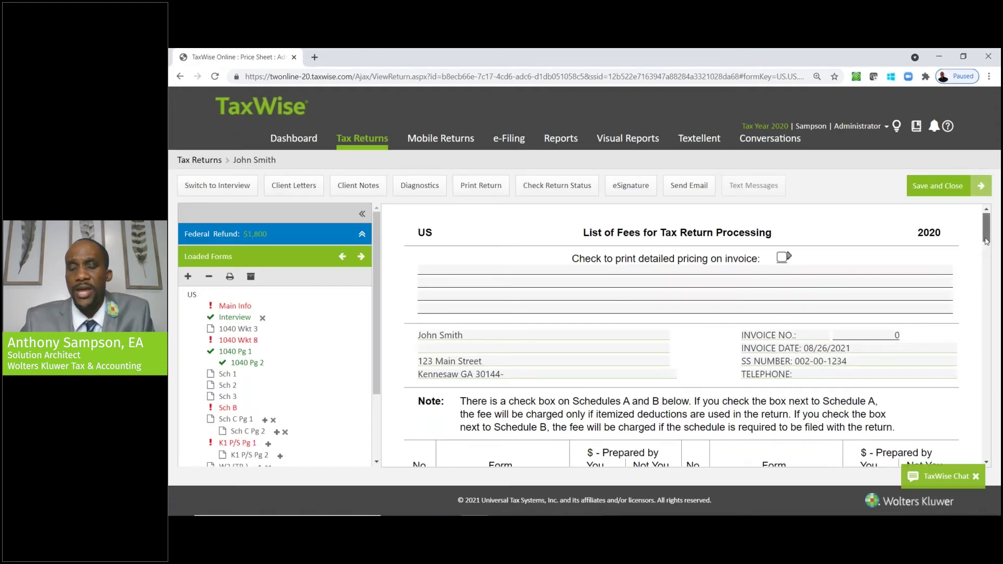
pyautogui.scroll(-3, 987, 240)
pyautogui.click(593, 330)
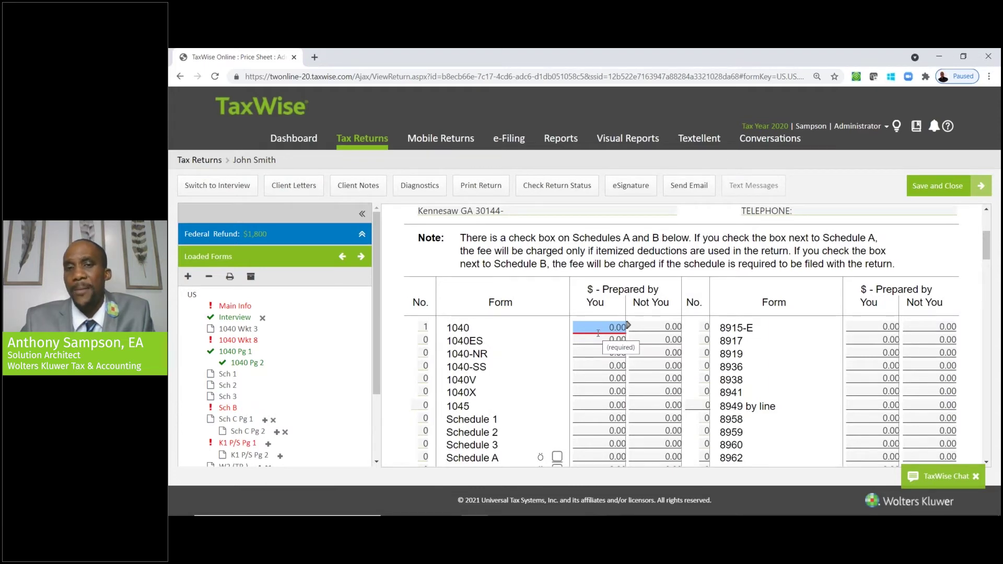
pyautogui.write('120')
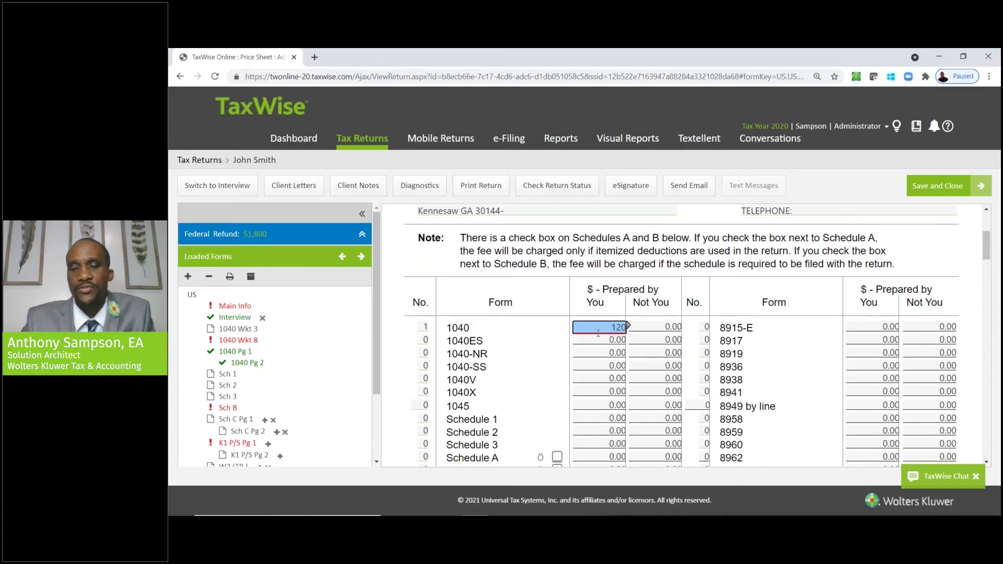
pyautogui.press('Tab')
pyautogui.moveTo(986, 249)
pyautogui.mouseDown()
pyautogui.moveTo(986, 300)
pyautogui.moveTo(980, 243)
pyautogui.mouseUp()
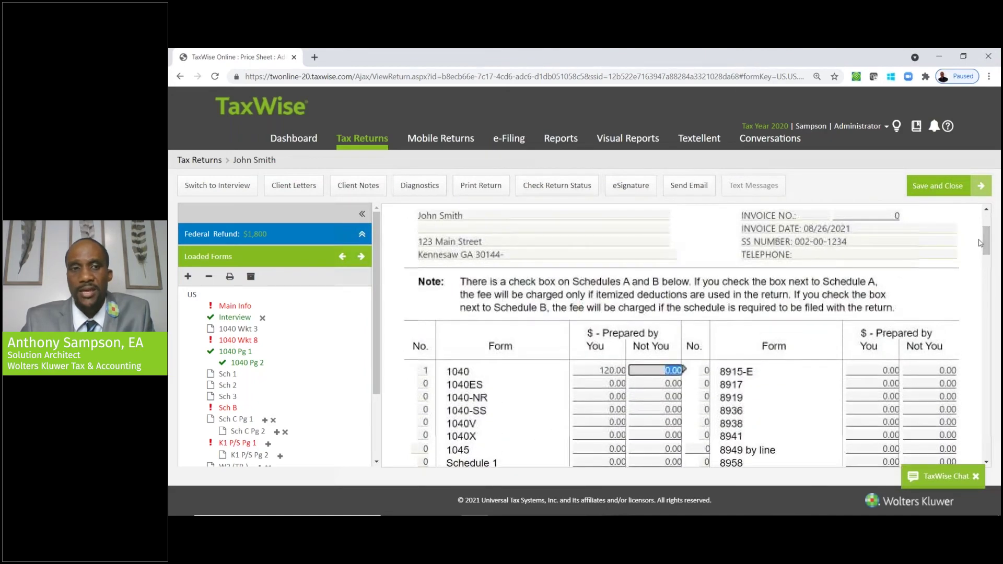
pyautogui.click(235, 317)
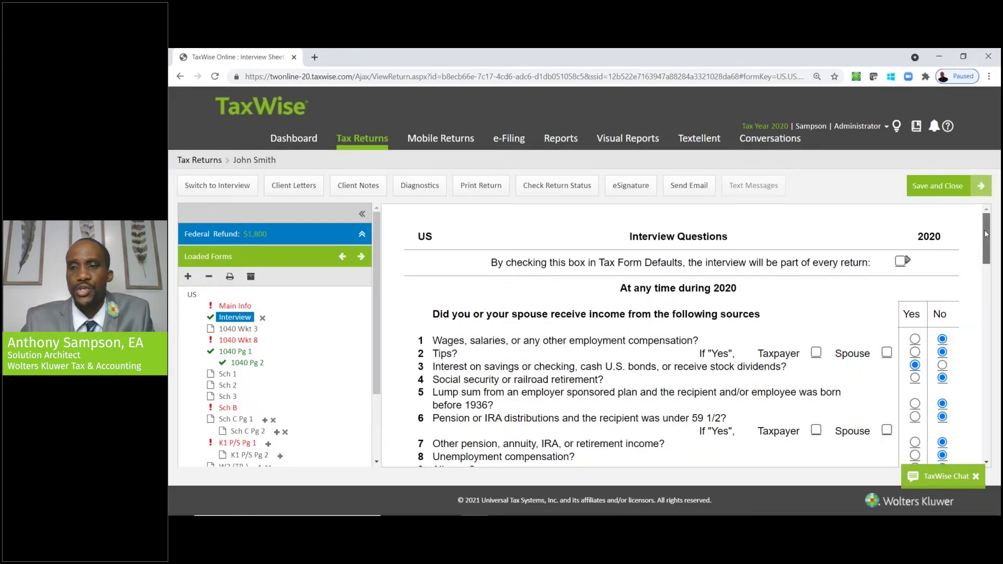
# - Open the taxpayer's W2 (TP-) entry from the Loaded Forms tree
pyautogui.moveTo(986, 234); pyautogui.dragTo(986, 429)
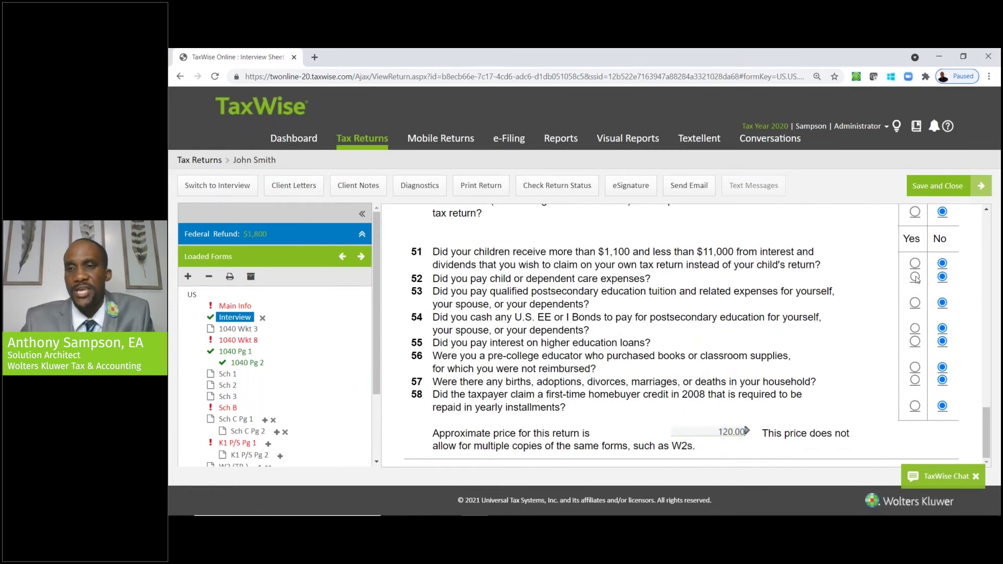
pyautogui.click(718, 435)
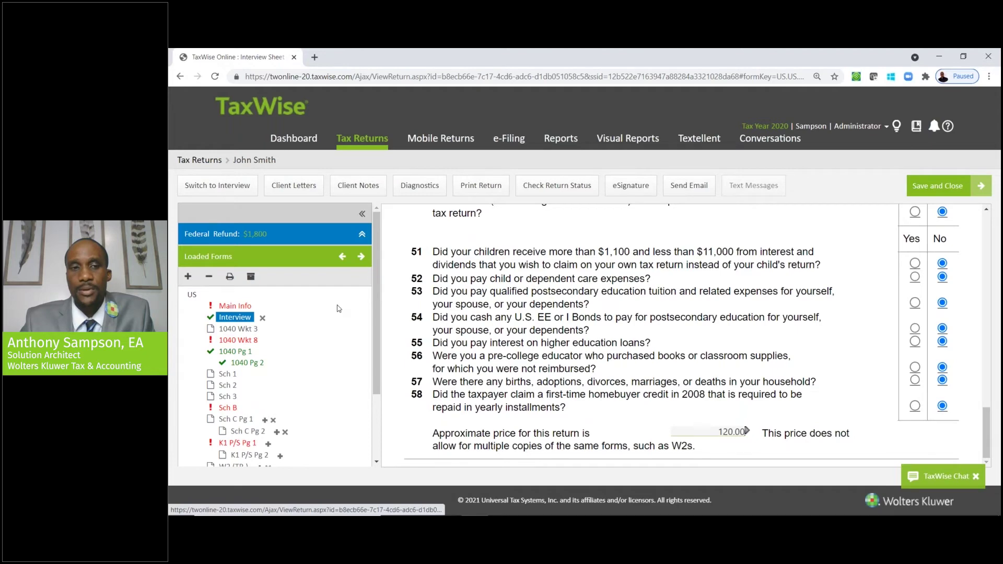
pyautogui.moveTo(379, 310); pyautogui.dragTo(374, 371)
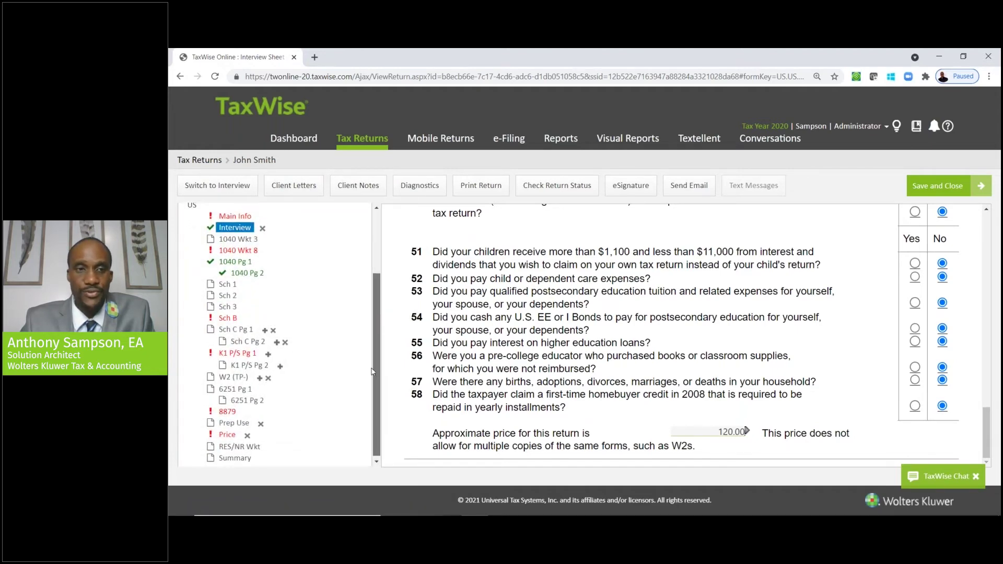
pyautogui.click(233, 378)
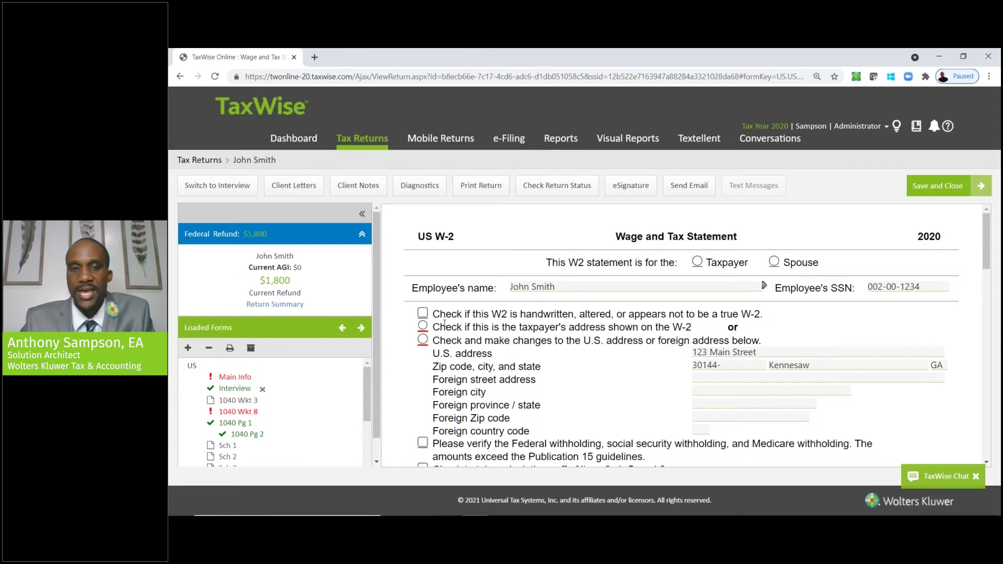
# - Use the taxpayer's address and enter employer ID 58-1234567 with name code WATS
pyautogui.click(424, 325)
pyautogui.click(424, 326)
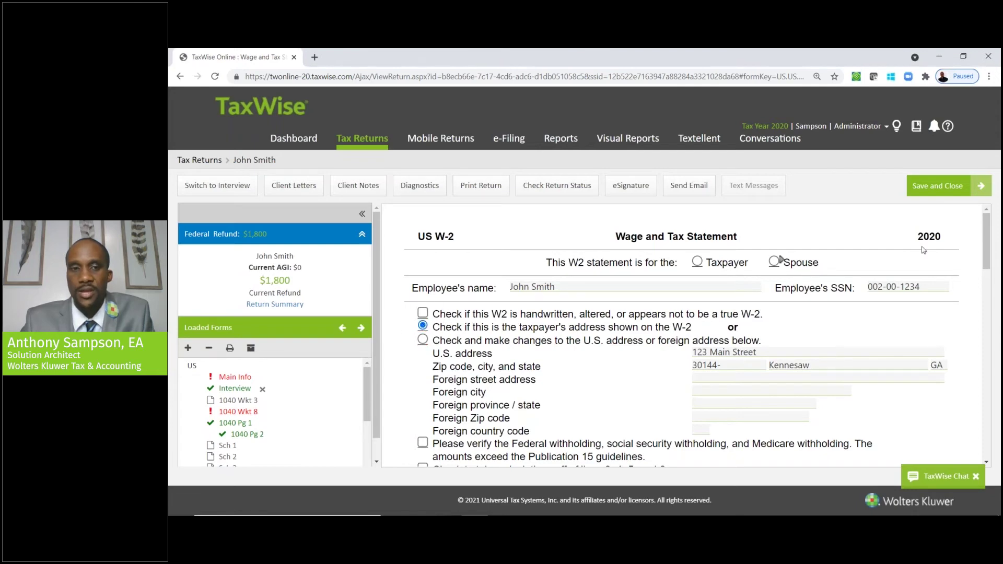
pyautogui.moveTo(987, 261); pyautogui.dragTo(987, 308)
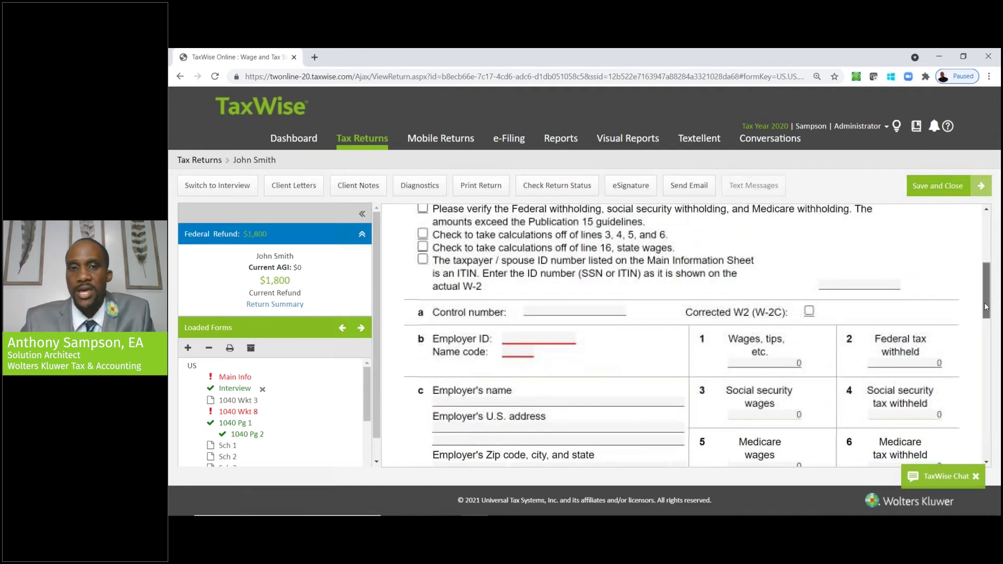
pyautogui.click(523, 340)
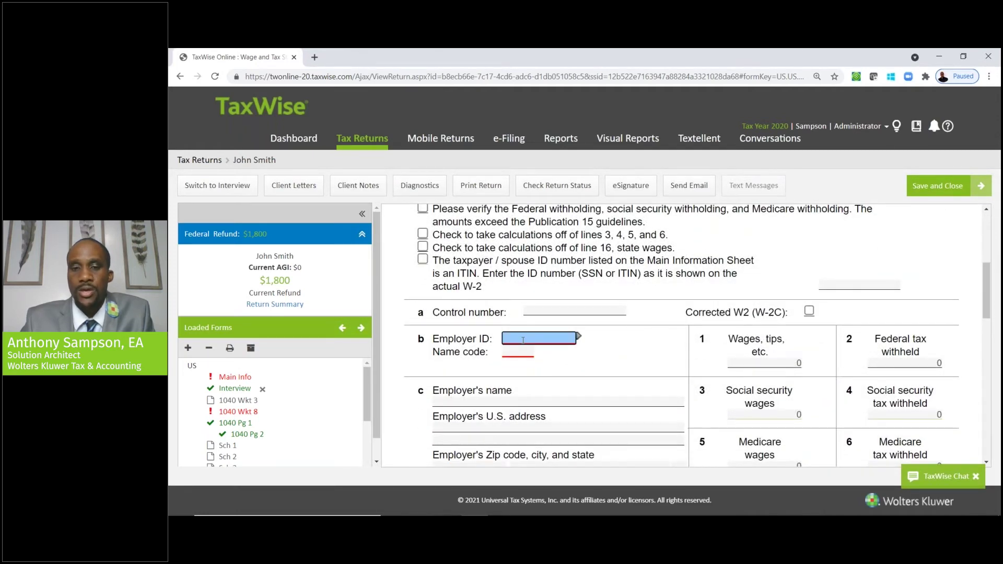
pyautogui.write('58-1234567')
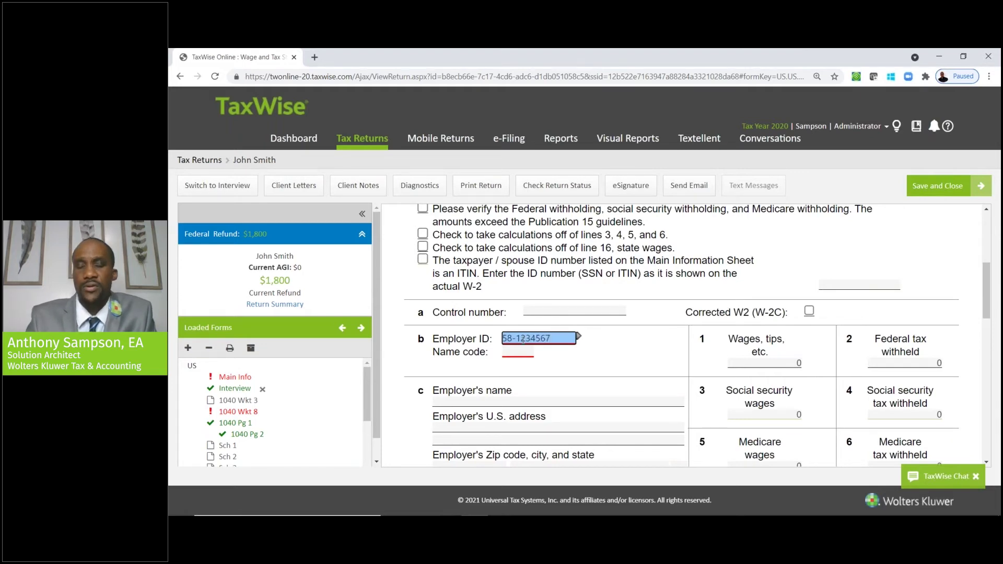
pyautogui.press('Tab')
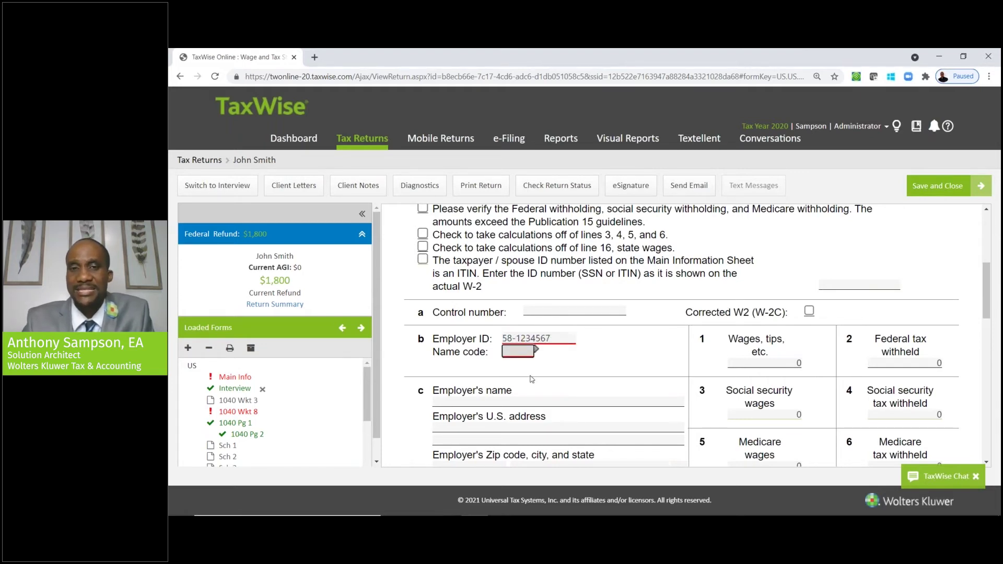
pyautogui.write('WATS')
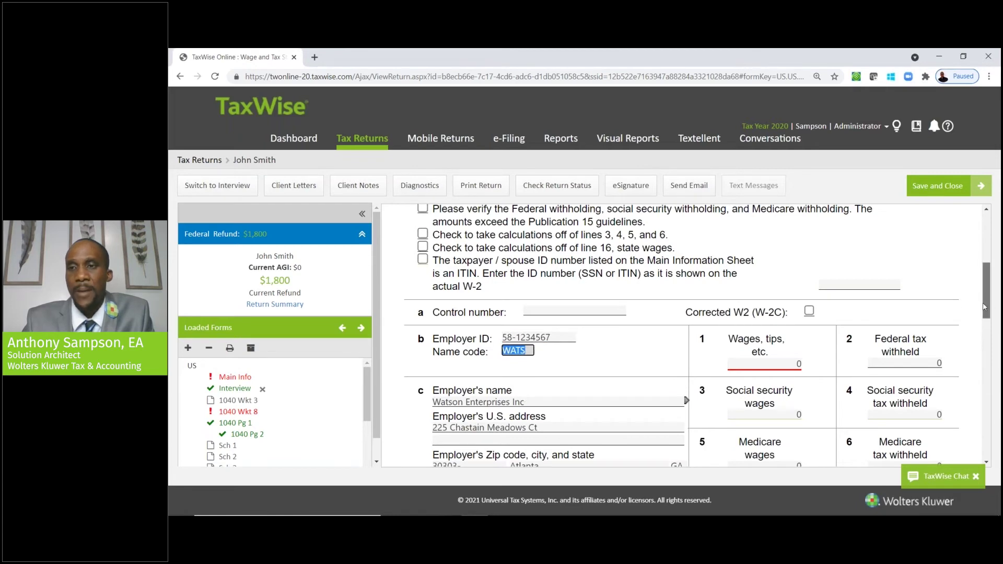
# - Enter 30000 as the box 1 wages on the W-2
pyautogui.scroll(-2, 570, 313)
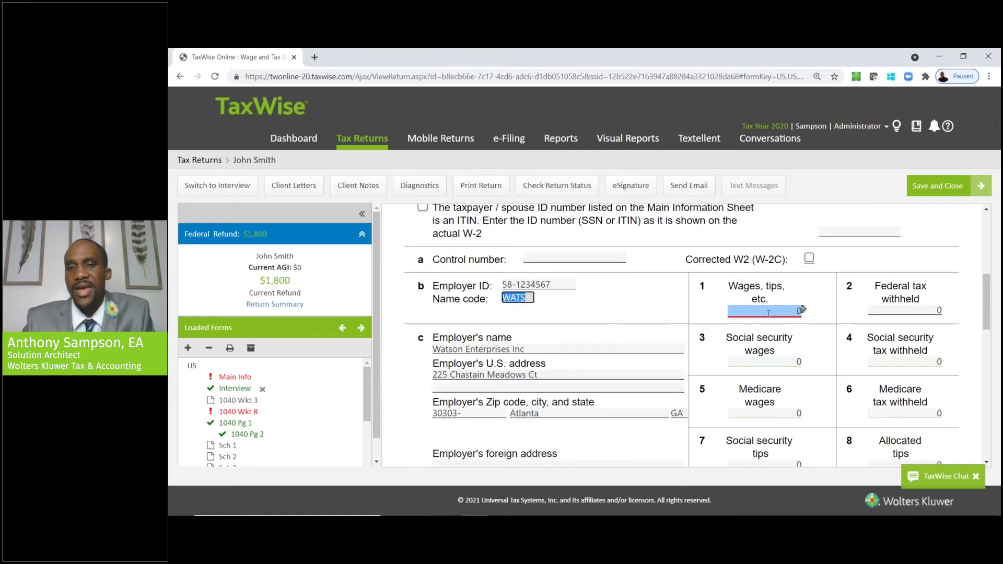
pyautogui.click(769, 313)
pyautogui.write('3')
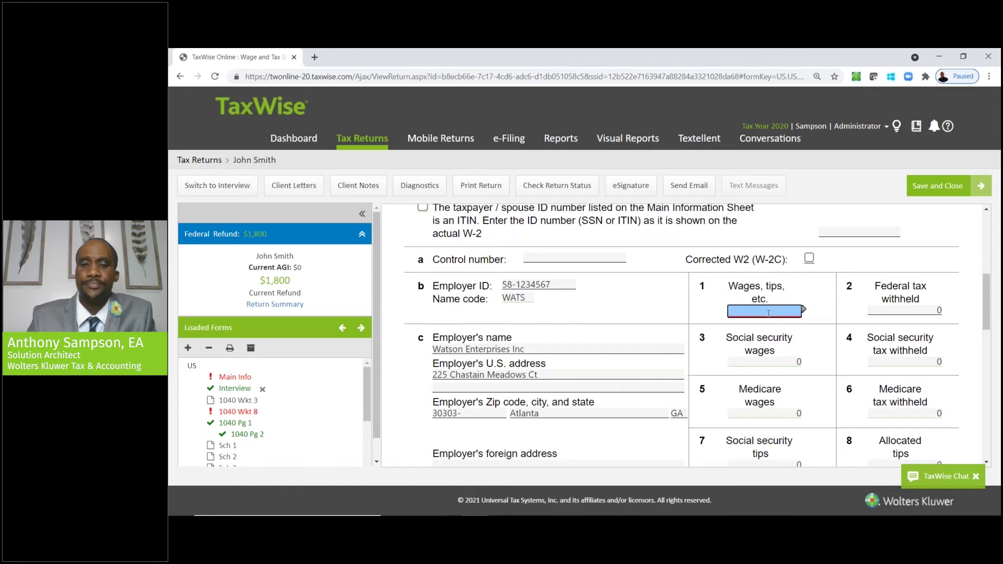
pyautogui.write('0000')
pyautogui.press('Tab')
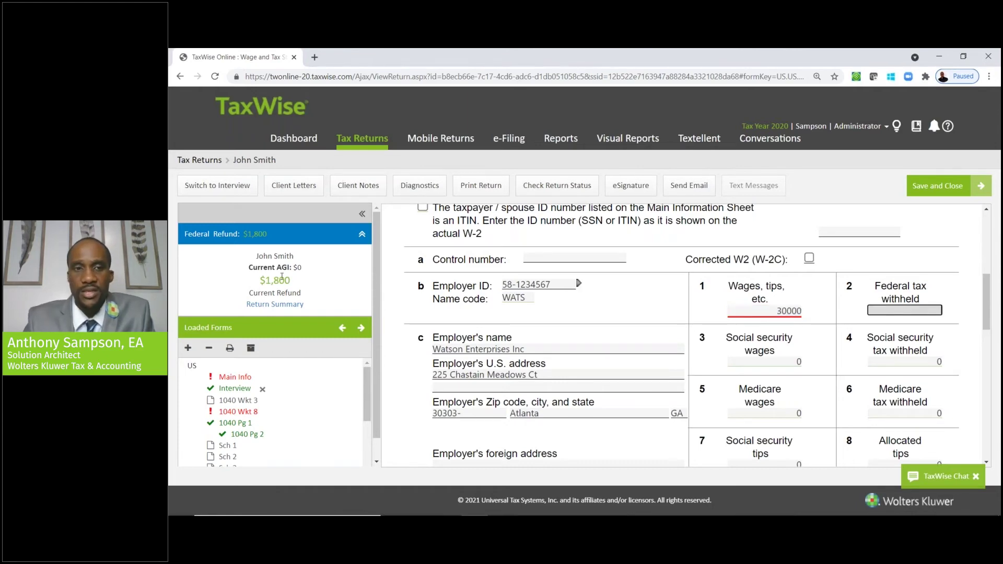
pyautogui.click(294, 286)
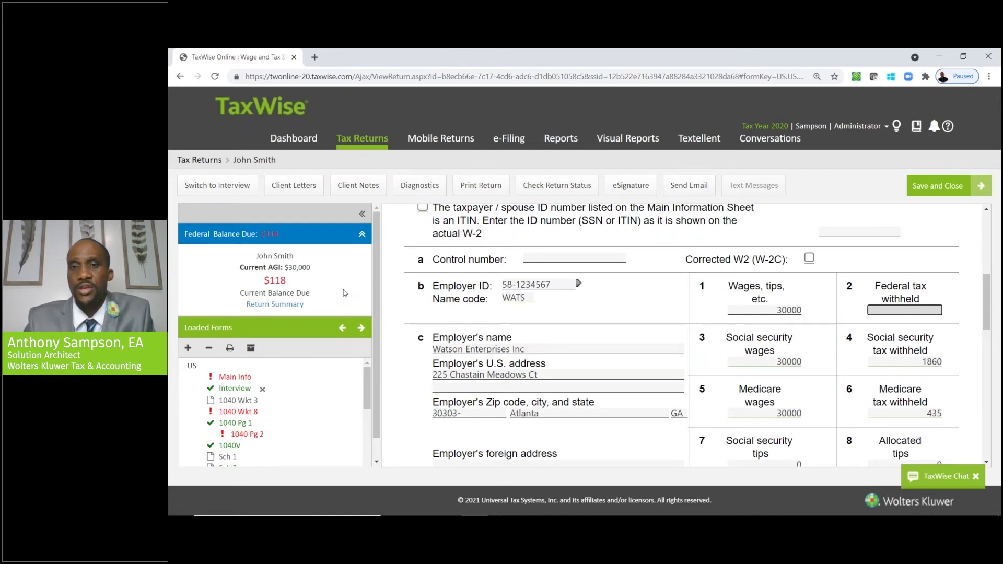
pyautogui.click(787, 310)
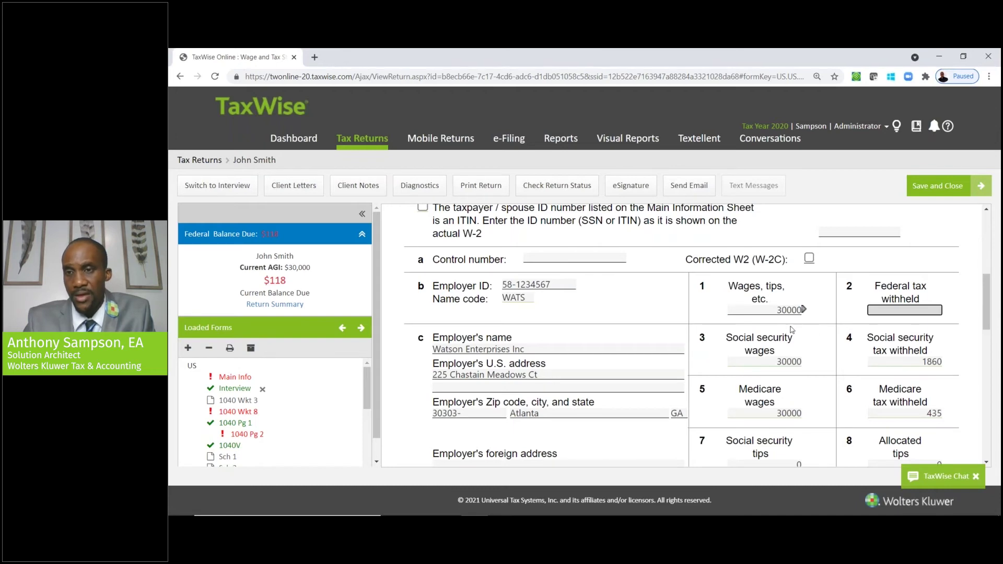
pyautogui.press('Tab')
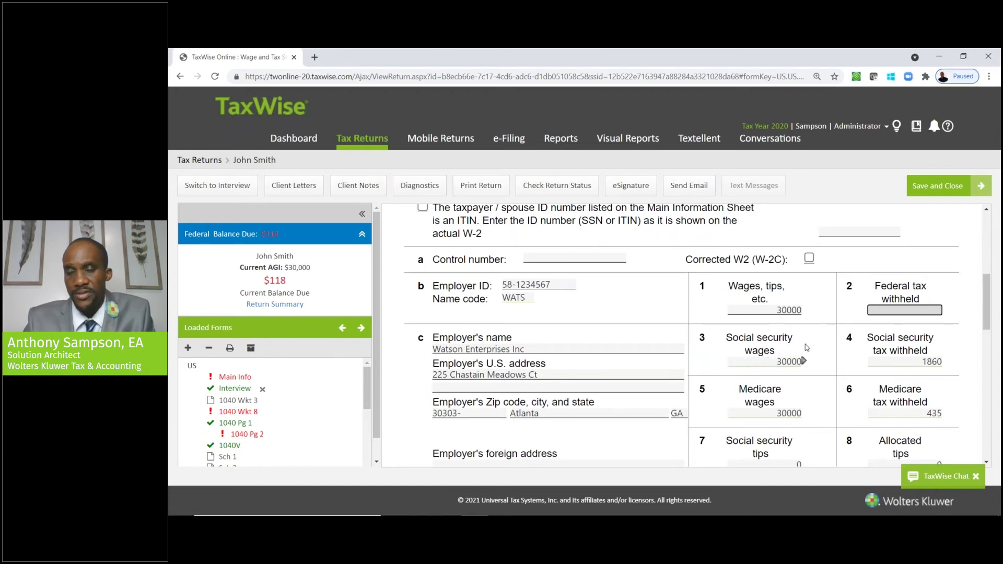
# - Enter 2000 as federal tax withheld, bringing the federal refund to $1,882
pyautogui.click(882, 307)
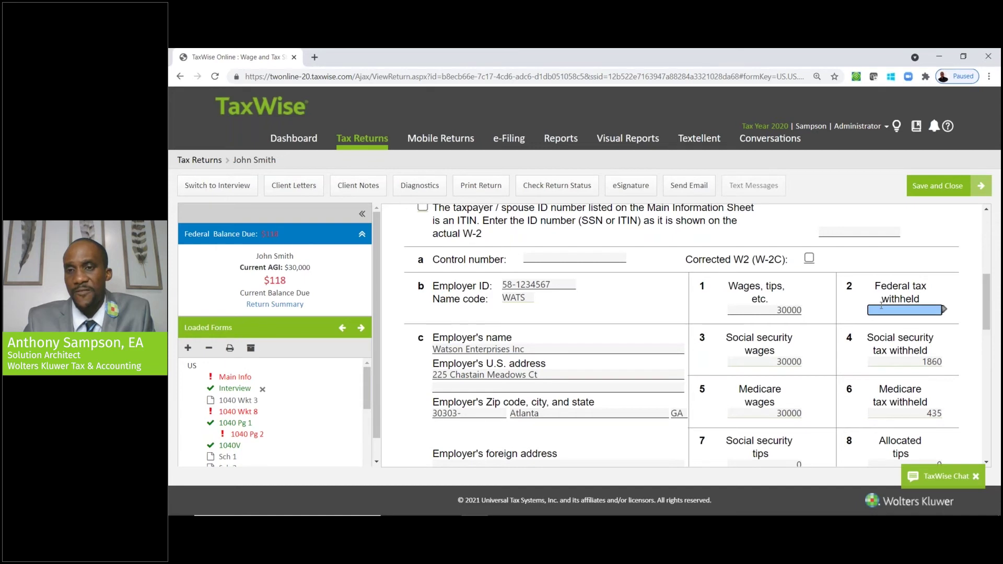
pyautogui.click(776, 362)
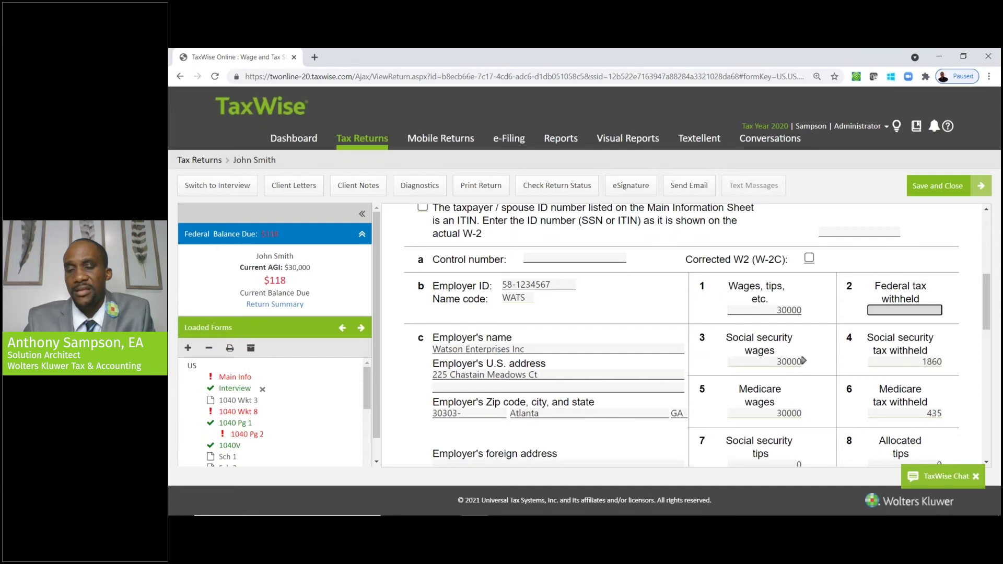
pyautogui.click(900, 310)
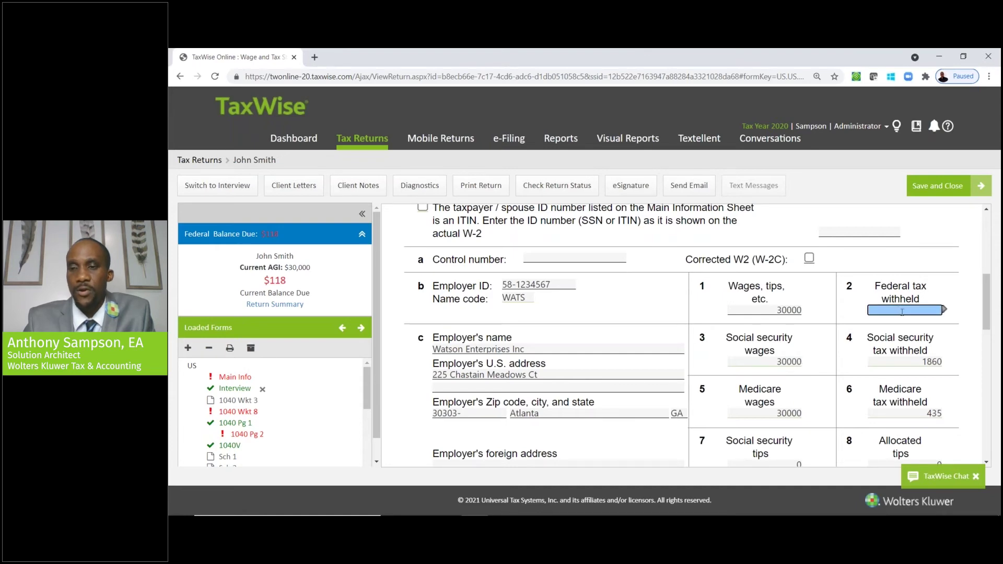
pyautogui.write('2000')
pyautogui.press('Tab')
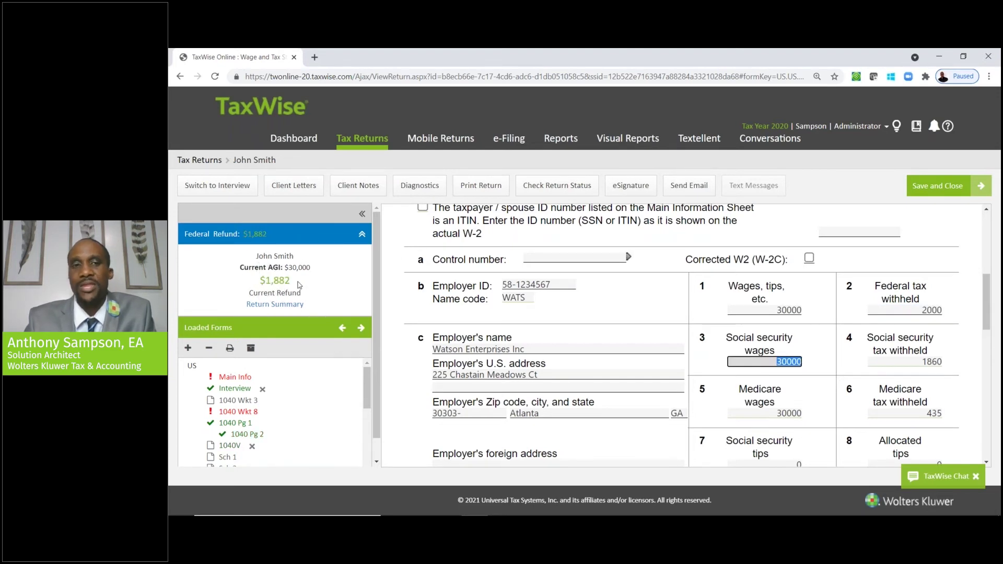
pyautogui.click(289, 309)
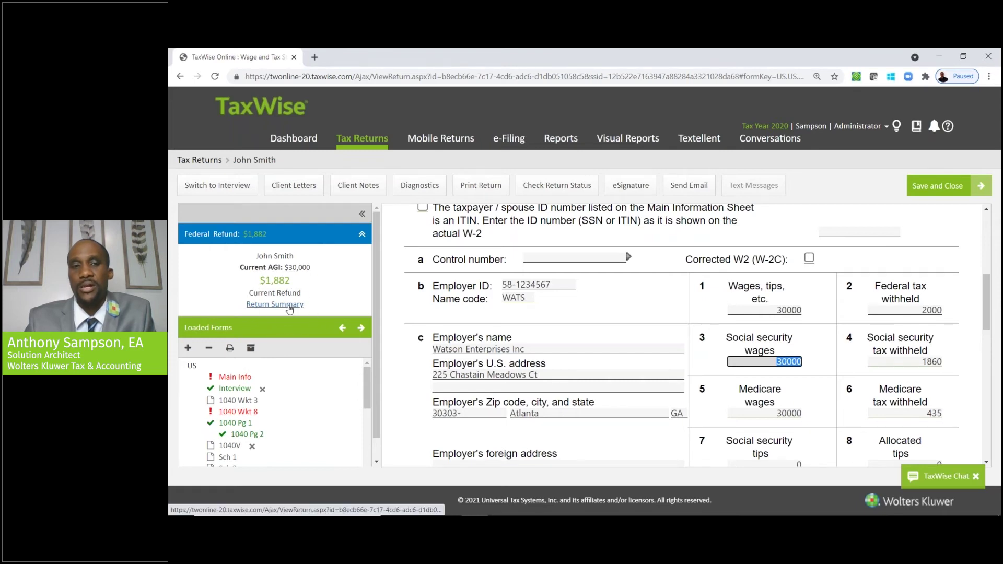
pyautogui.click(289, 309)
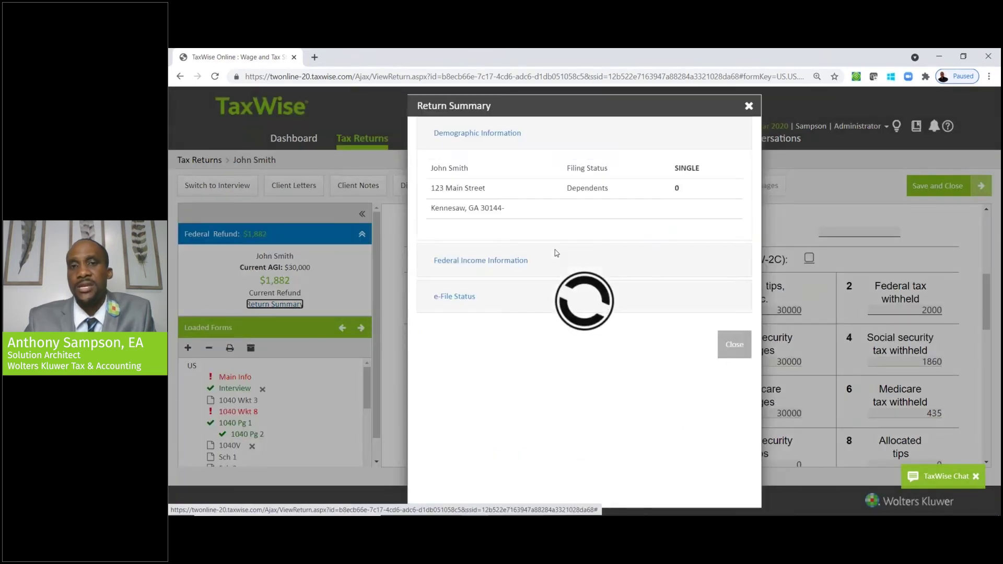
pyautogui.click(511, 264)
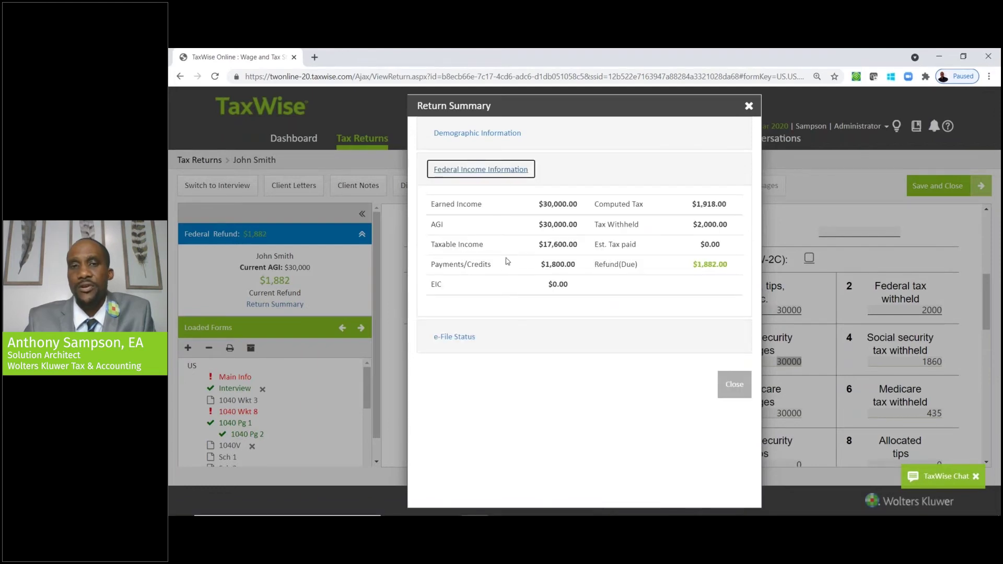
pyautogui.click(732, 385)
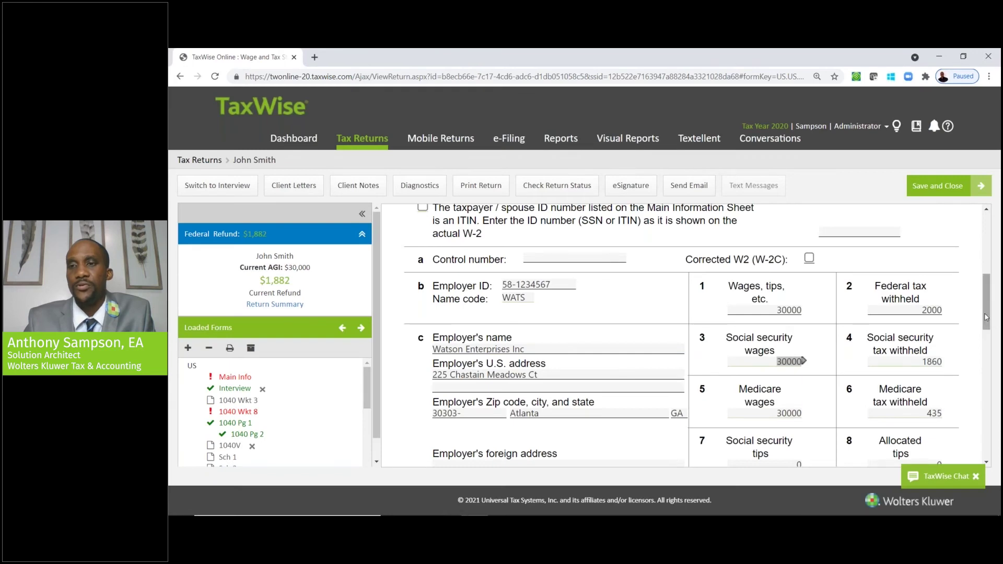
pyautogui.moveTo(987, 316); pyautogui.dragTo(984, 240)
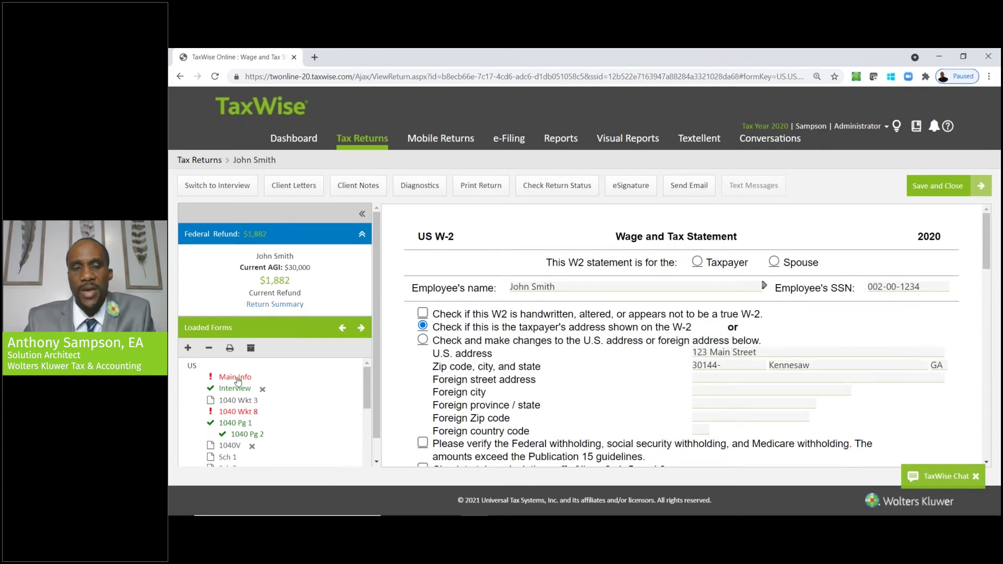
# - Return to the Main Information Sheet and scroll past Dependents to State Information
pyautogui.click(235, 377)
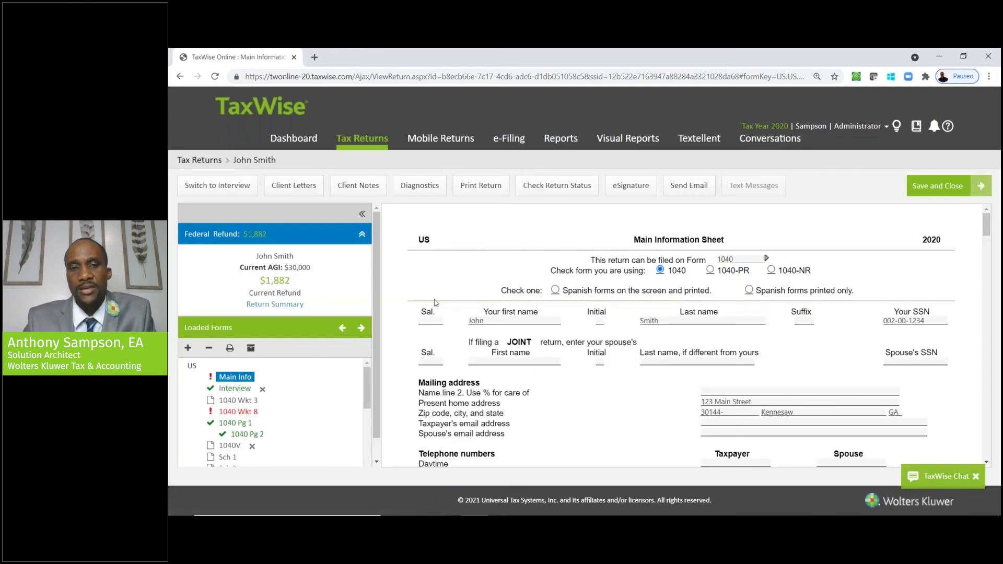
pyautogui.scroll(-1, 374, 306)
pyautogui.moveTo(367, 357); pyautogui.dragTo(365, 404)
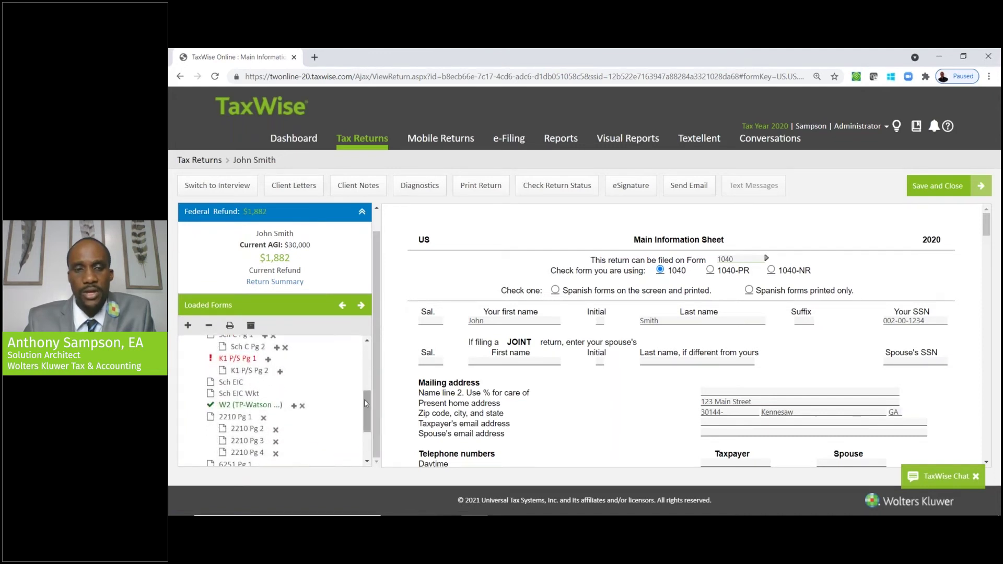
pyautogui.click(216, 411)
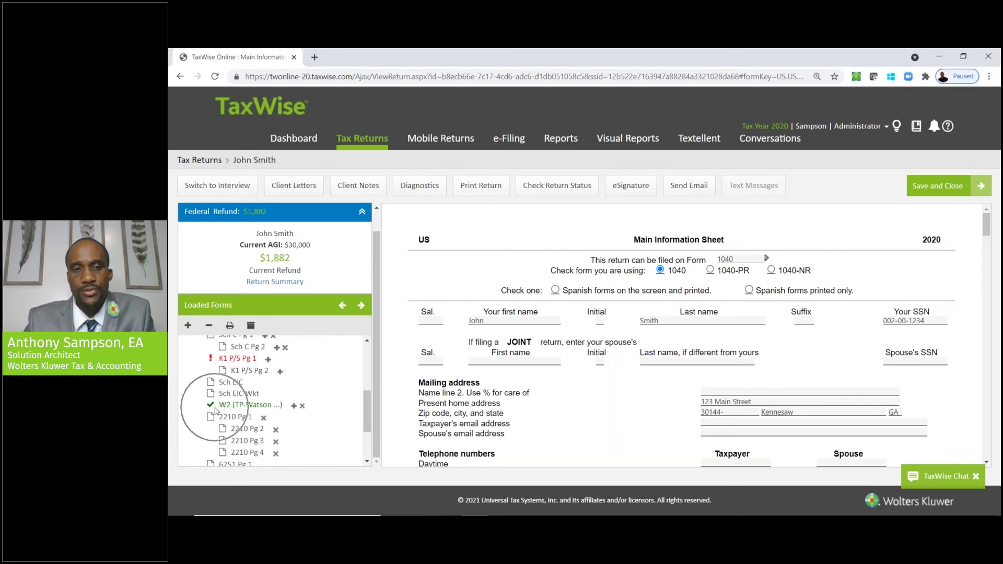
pyautogui.moveTo(365, 421); pyautogui.dragTo(355, 363)
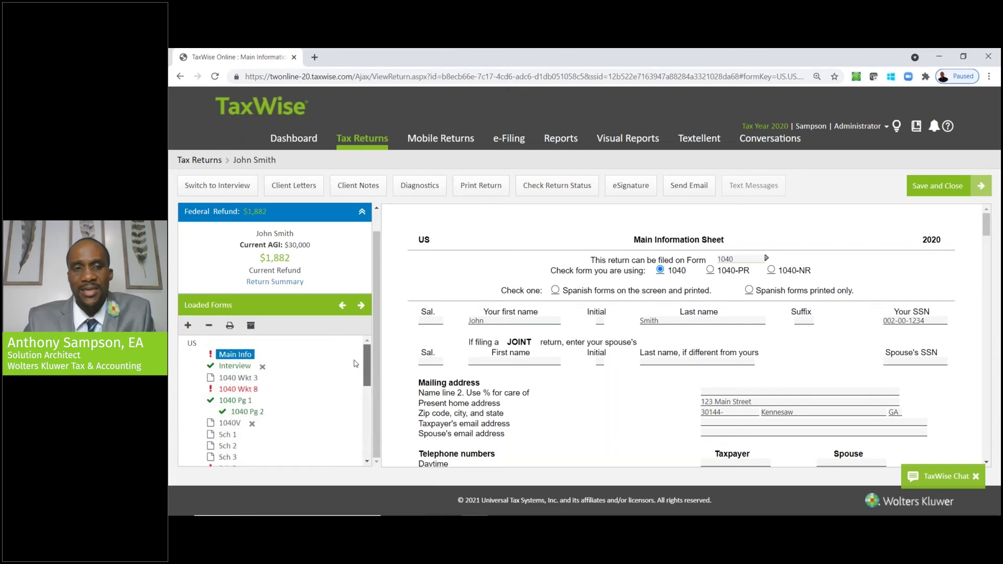
pyautogui.moveTo(989, 233); pyautogui.dragTo(984, 309)
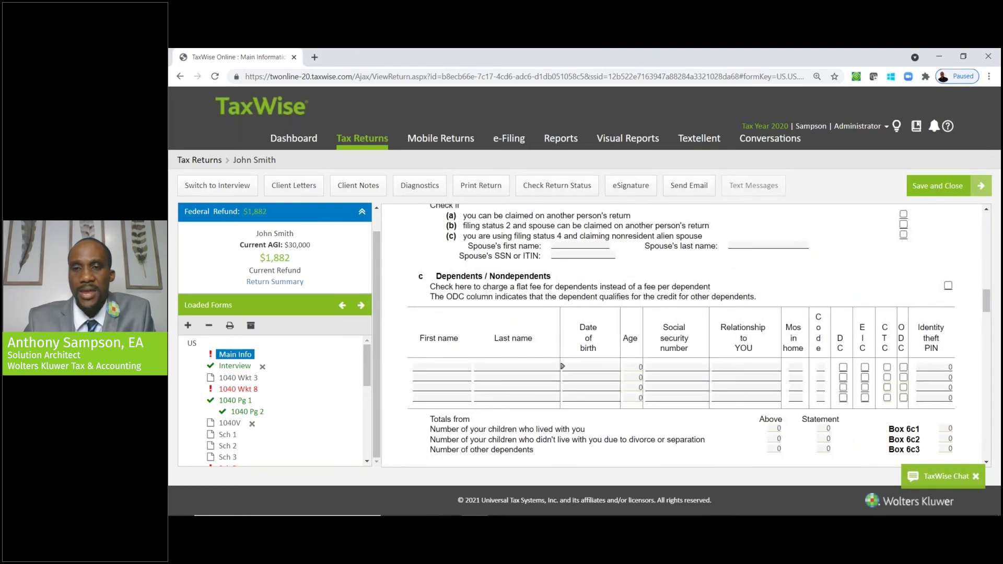
pyautogui.moveTo(989, 310); pyautogui.dragTo(987, 331)
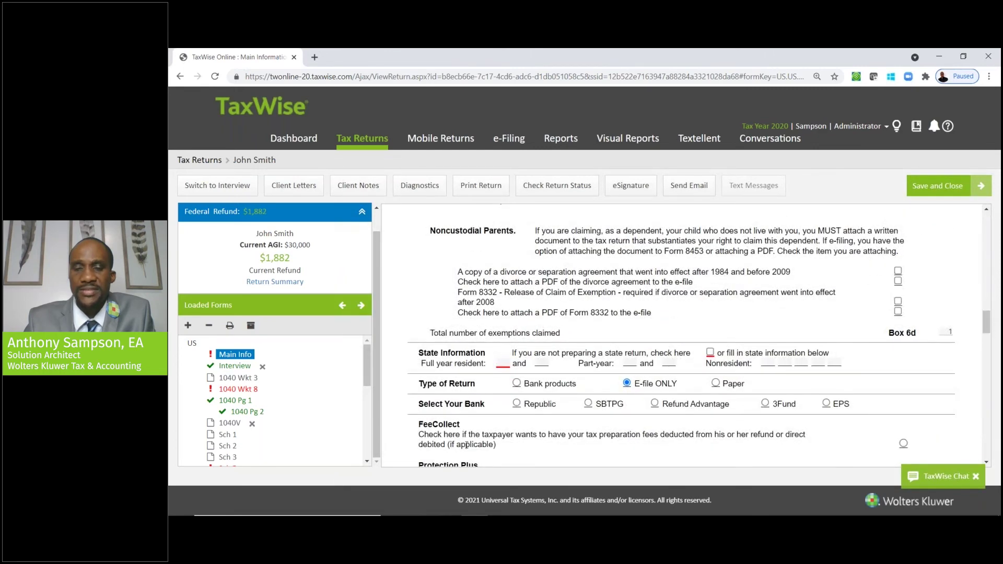
# - Enter GA as the full-year resident state, then briefly change it to NC
pyautogui.click(502, 364)
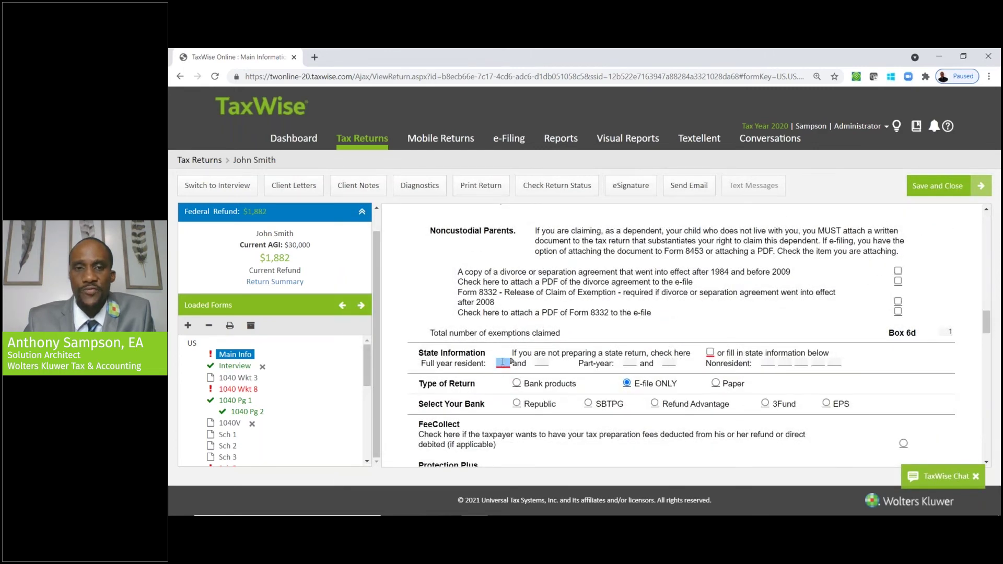
pyautogui.write('GA')
pyautogui.press('Tab')
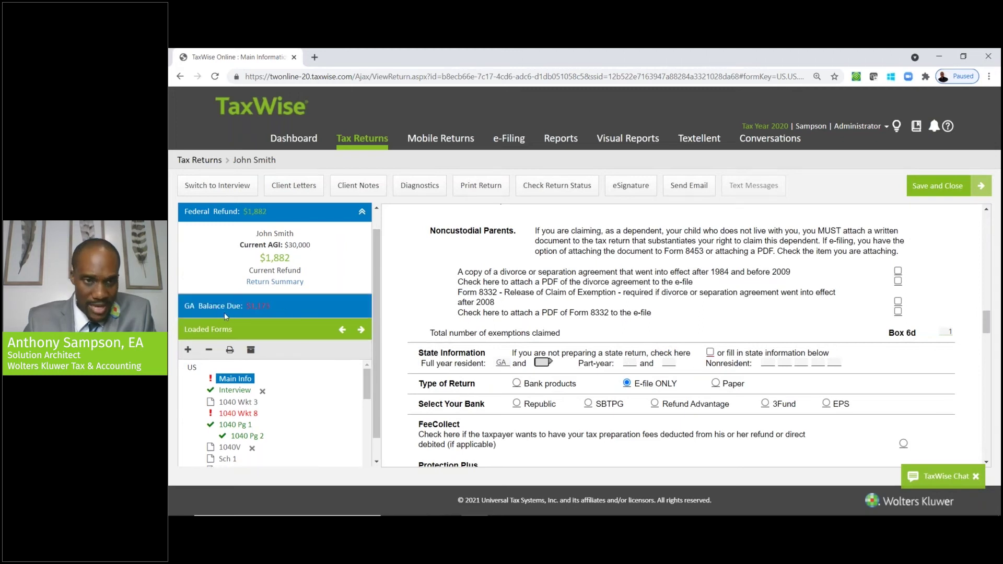
pyautogui.moveTo(367, 390); pyautogui.dragTo(365, 463)
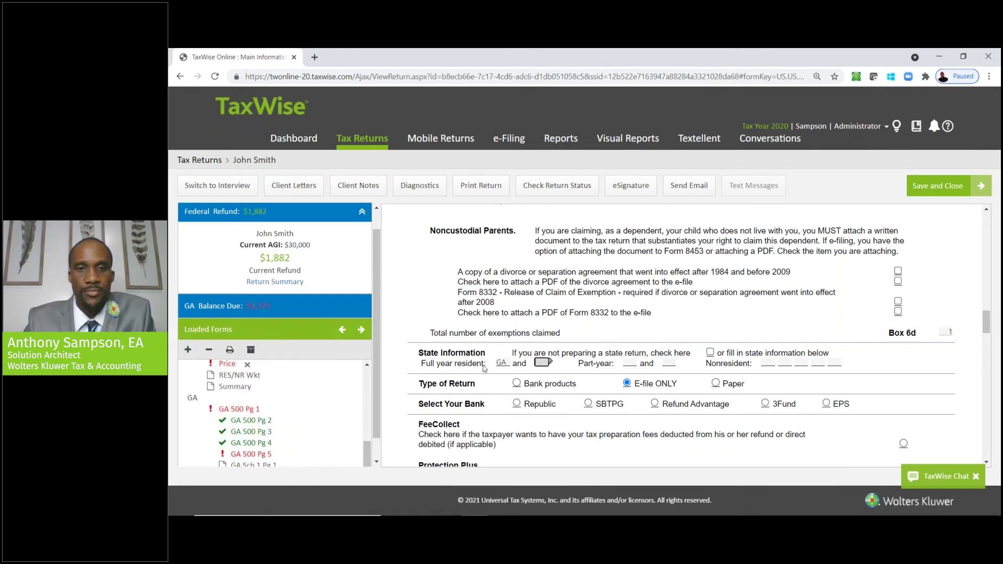
pyautogui.click(502, 363)
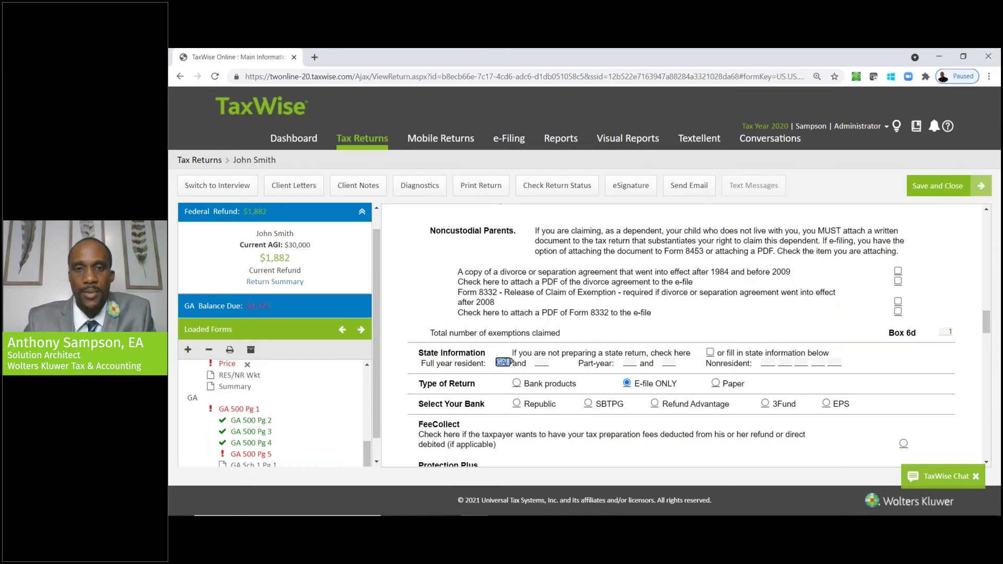
pyautogui.press('Tab')
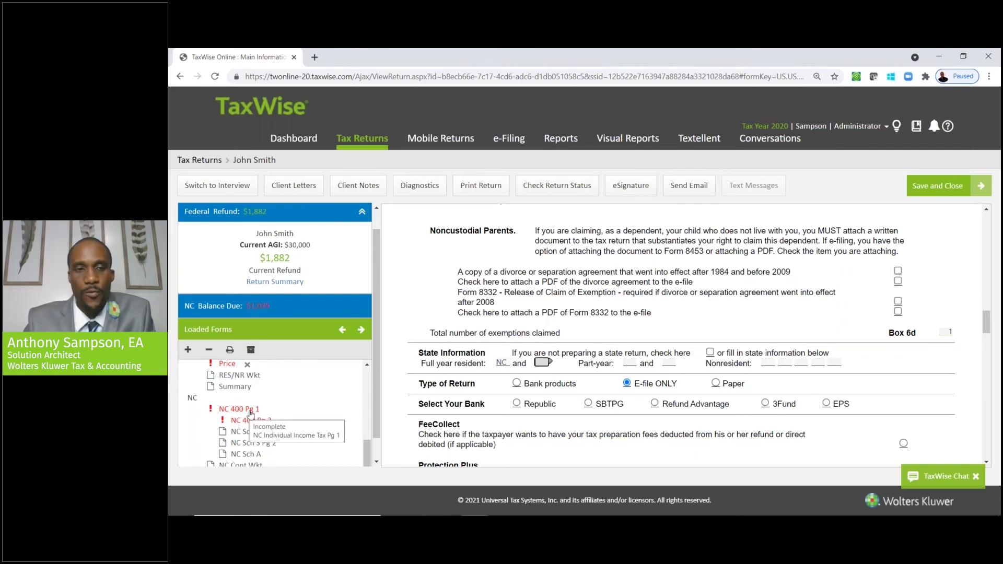
# - Replace NC with GA as the full-year resident state and scroll back to the top
pyautogui.click(504, 364)
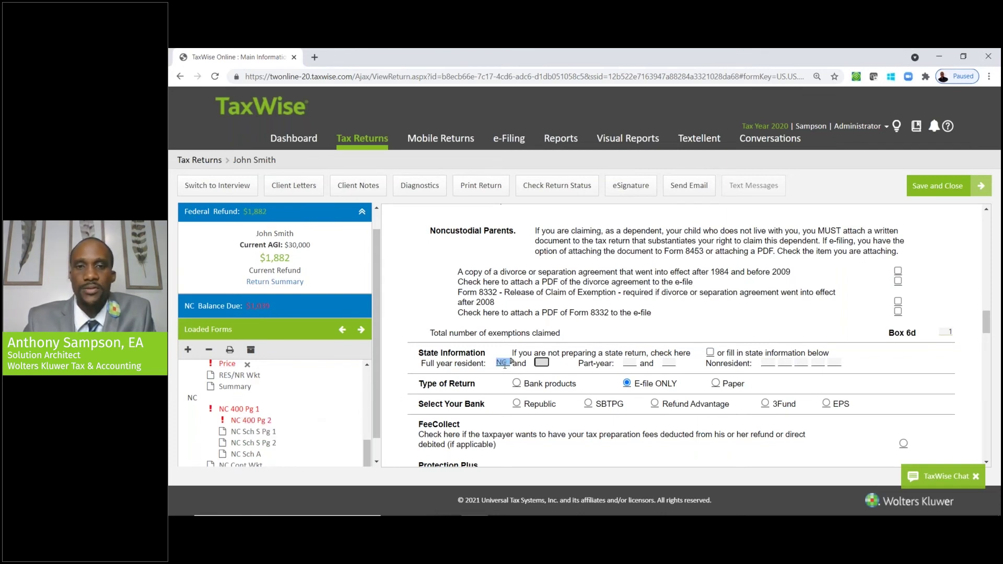
pyautogui.press('Delete')
pyautogui.write('GA')
pyautogui.press('Tab')
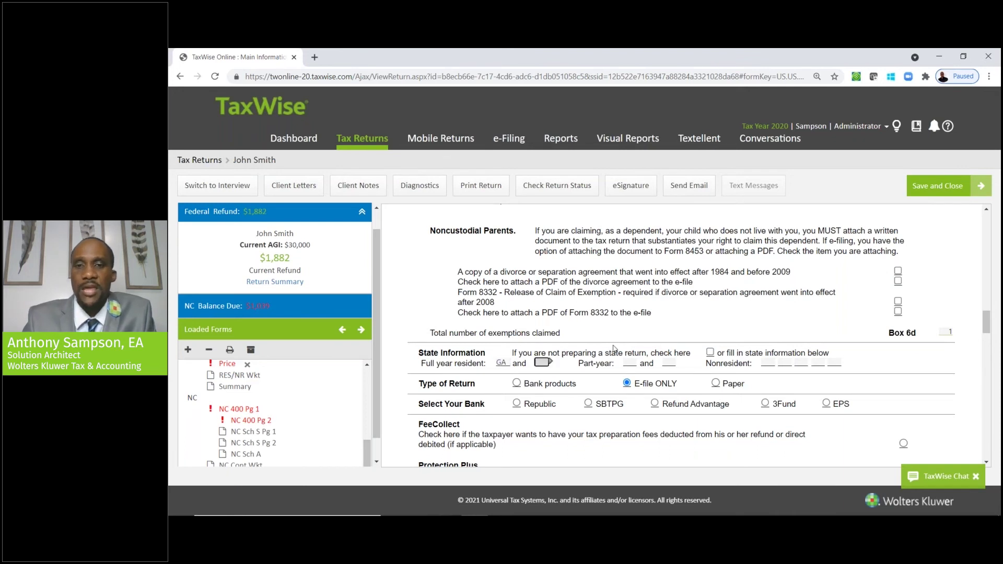
pyautogui.click(768, 363)
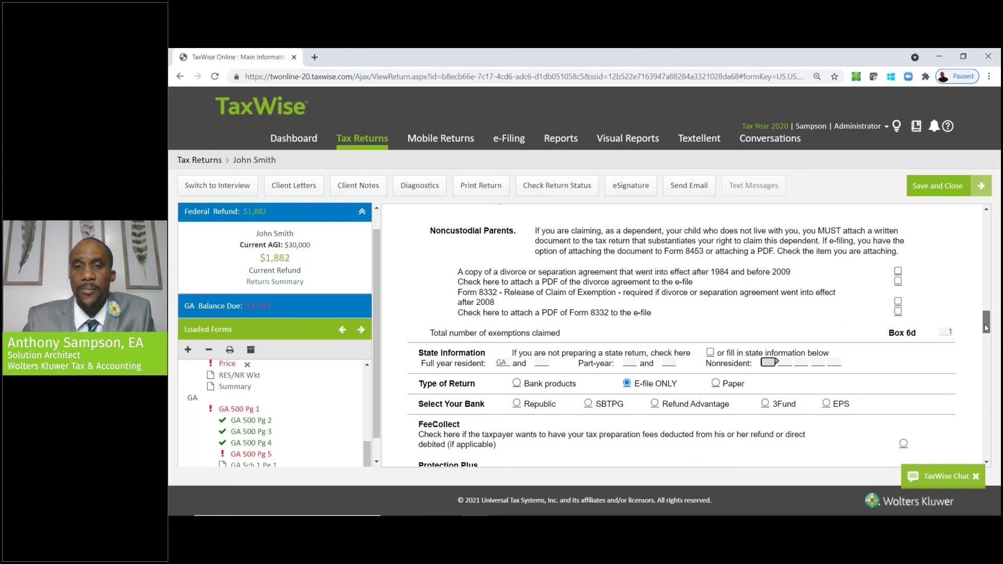
pyautogui.moveTo(987, 327); pyautogui.dragTo(986, 333)
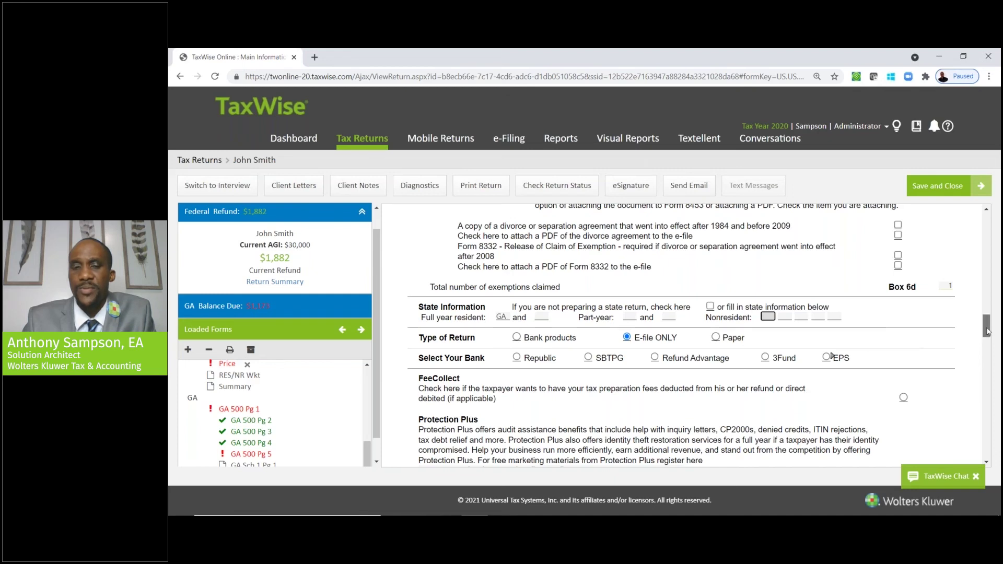
pyautogui.moveTo(987, 331); pyautogui.dragTo(997, 198)
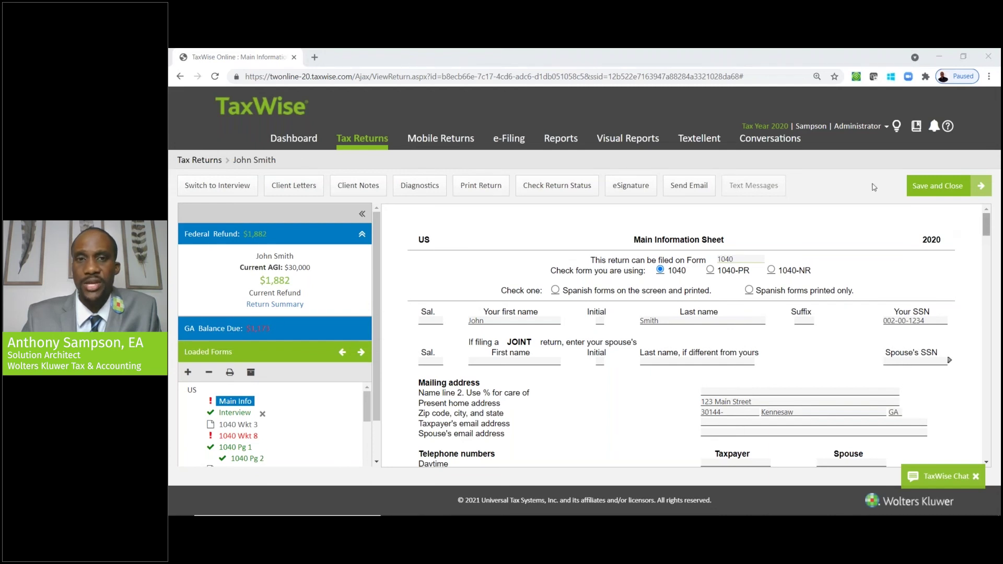
pyautogui.click(429, 188)
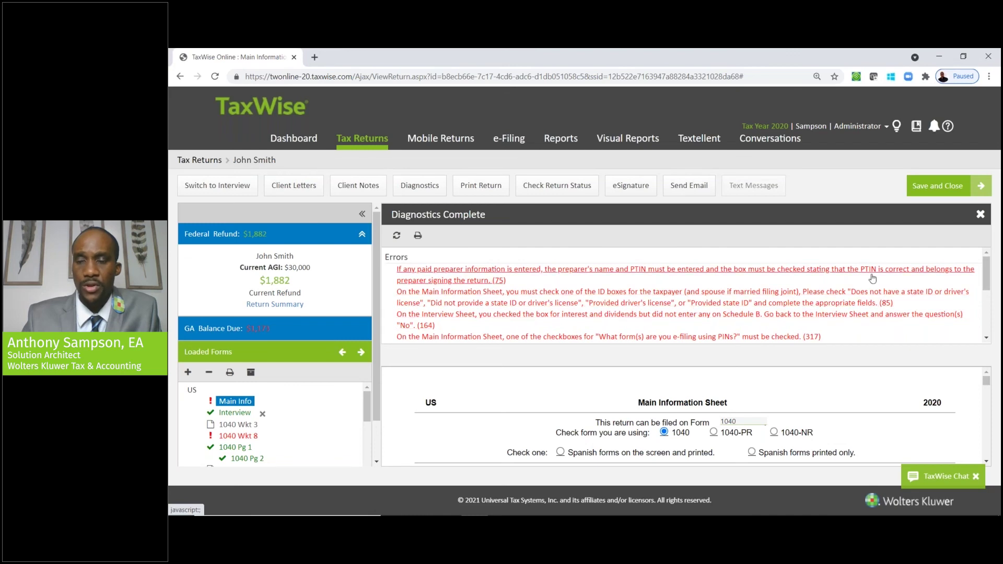
pyautogui.moveTo(986, 279)
pyautogui.mouseDown()
pyautogui.moveTo(990, 293)
pyautogui.moveTo(988, 279)
pyautogui.mouseUp()
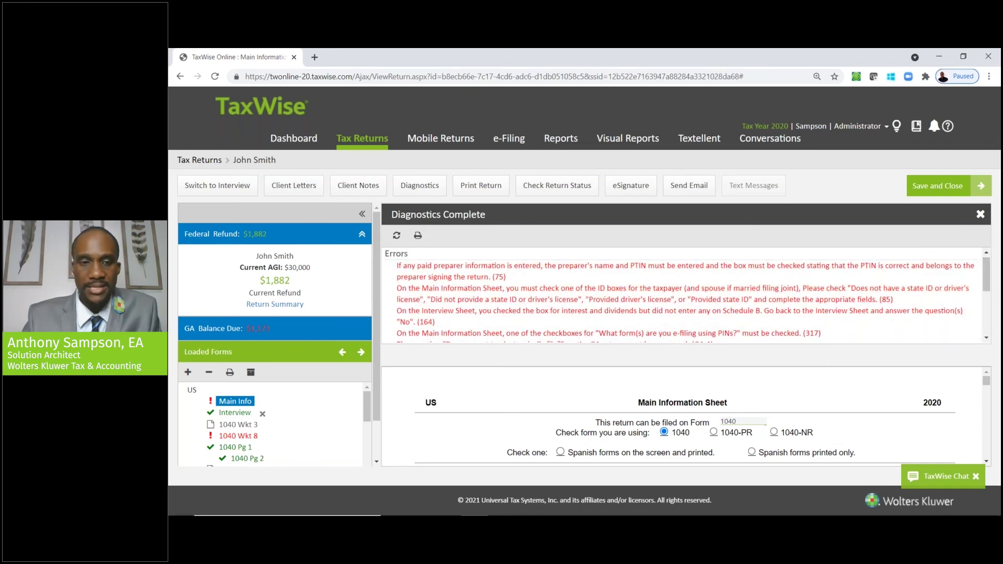
pyautogui.moveTo(368, 430); pyautogui.dragTo(368, 443)
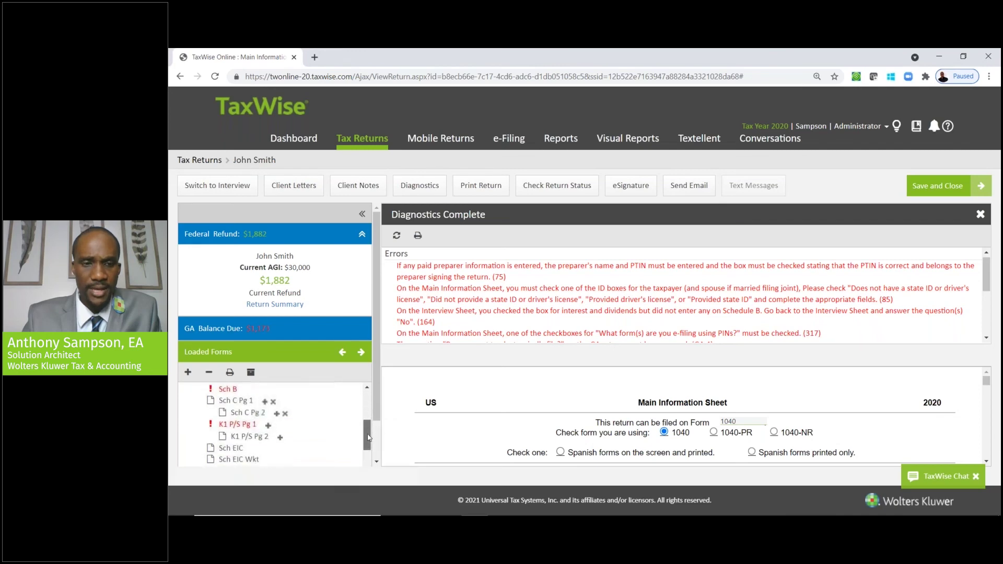
pyautogui.click(227, 390)
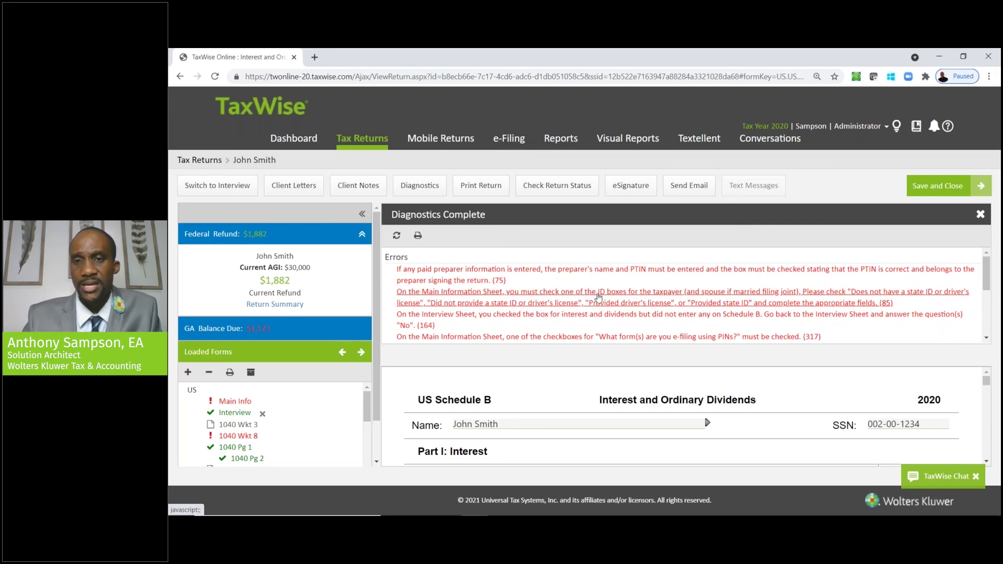
pyautogui.click(599, 296)
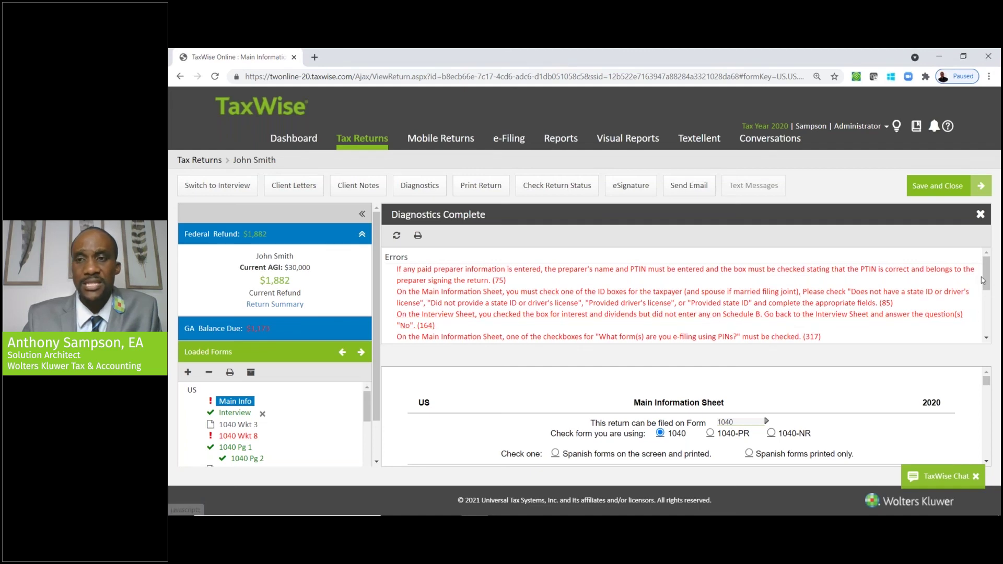
pyautogui.moveTo(986, 280); pyautogui.dragTo(986, 309)
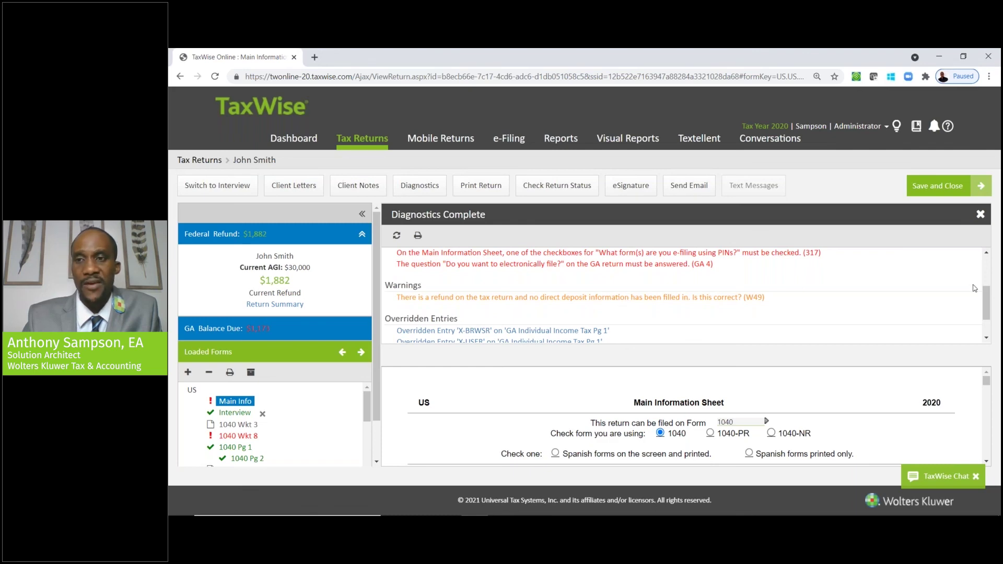
pyautogui.scroll(-1, 987, 309)
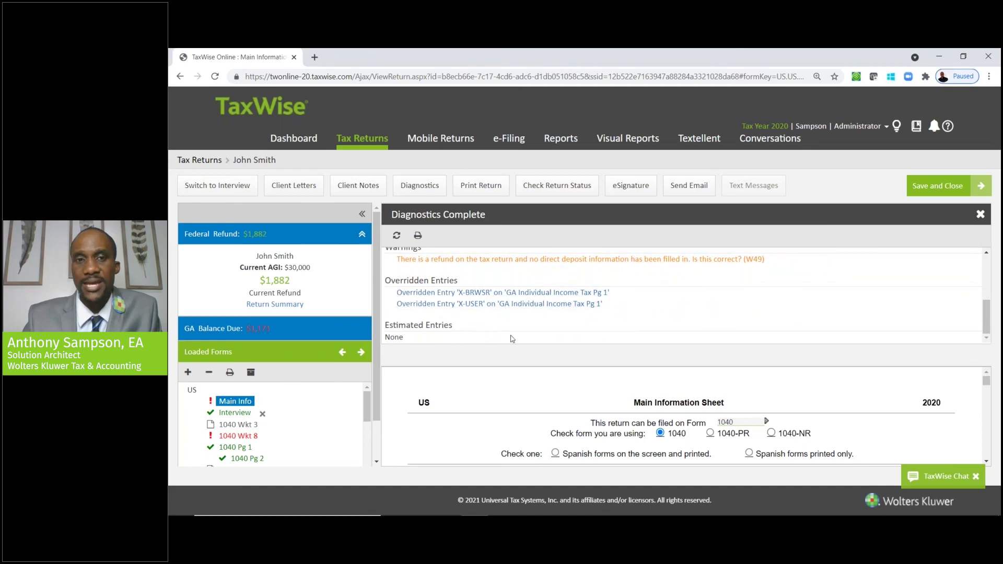
pyautogui.click(982, 217)
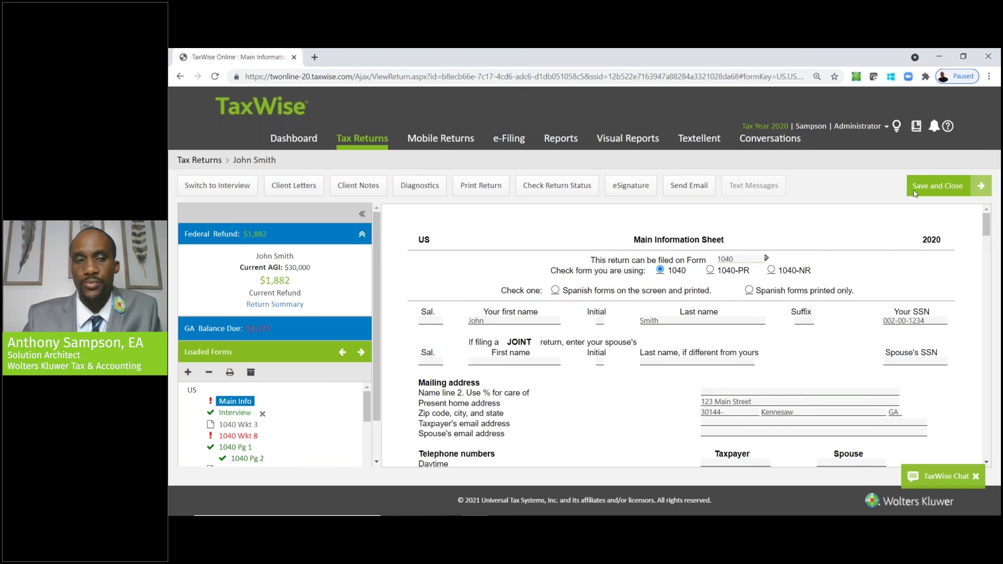
pyautogui.click(305, 184)
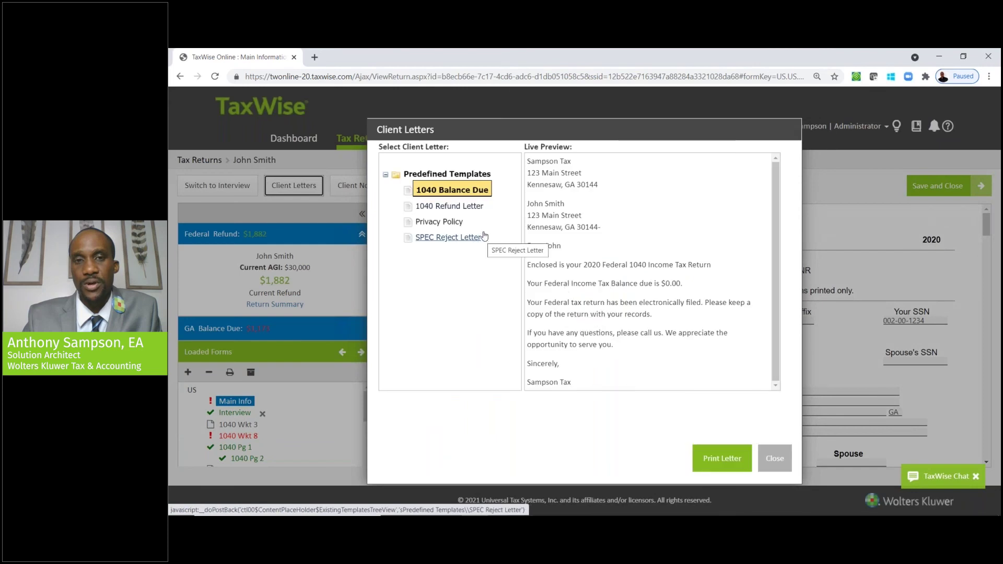
pyautogui.click(456, 209)
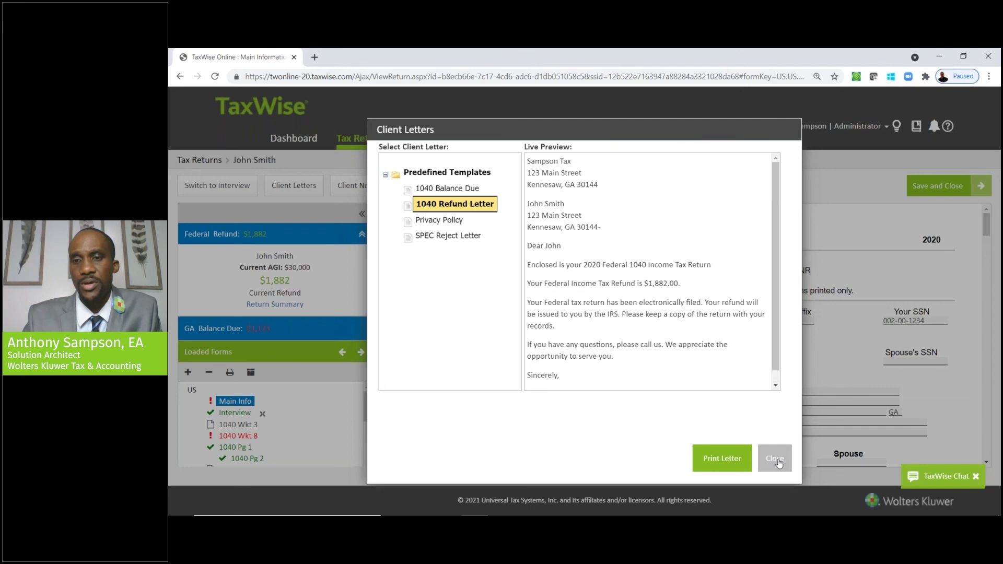
pyautogui.click(777, 460)
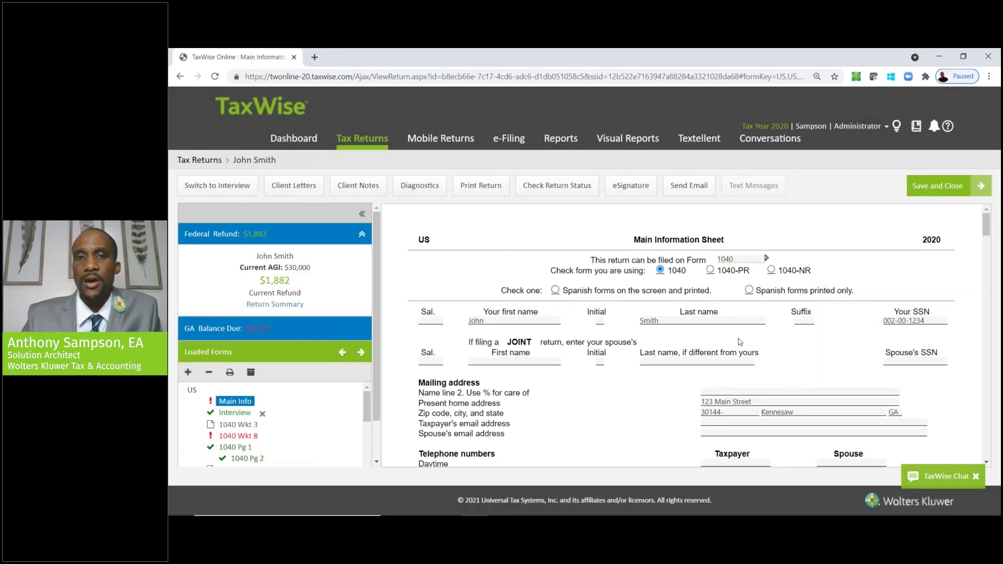
pyautogui.click(639, 196)
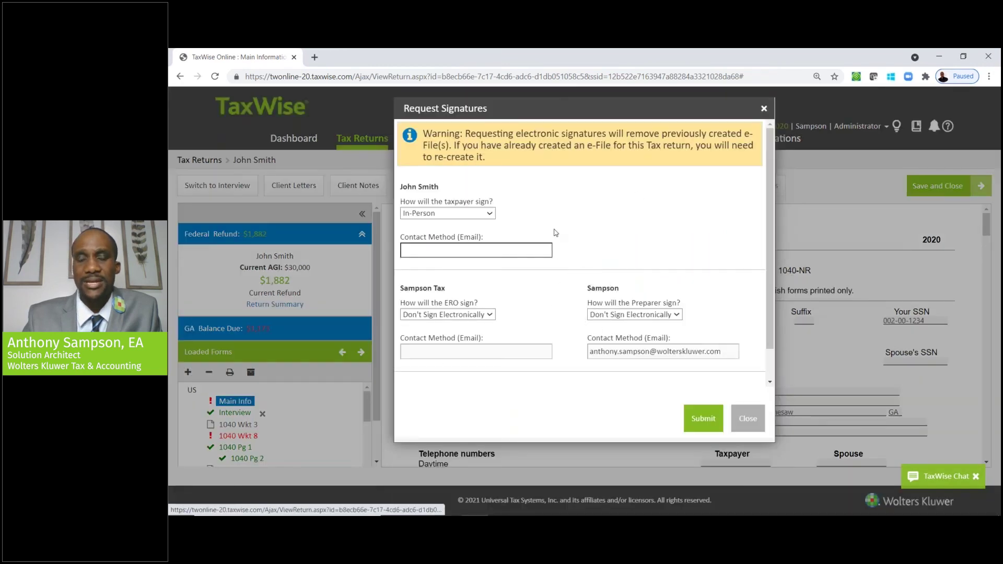
pyautogui.click(486, 215)
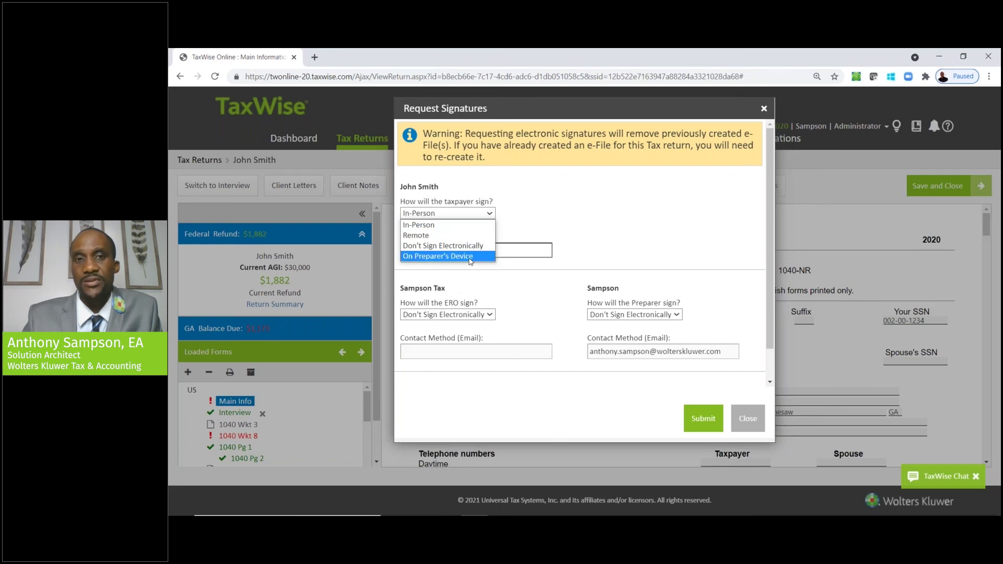
pyautogui.click(756, 420)
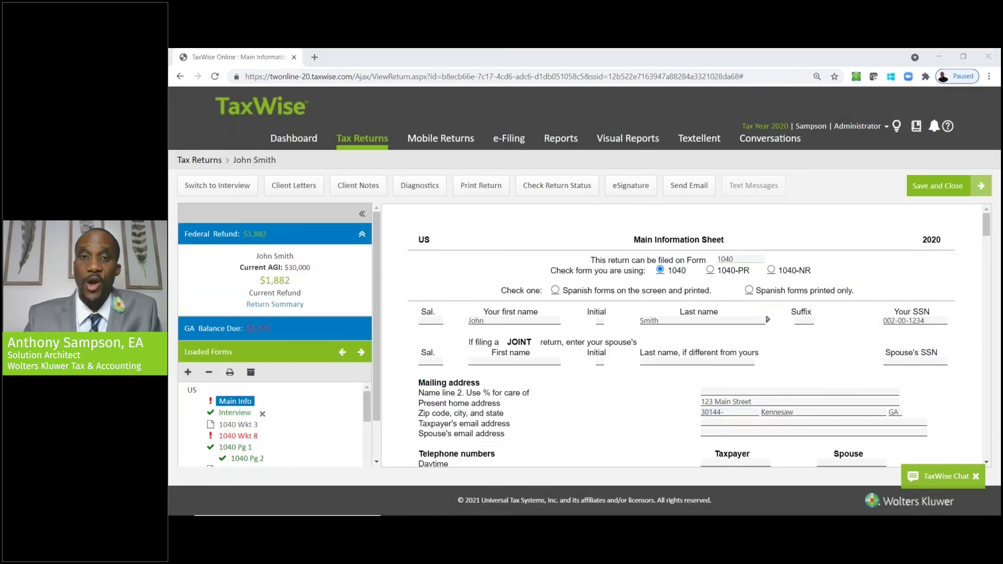